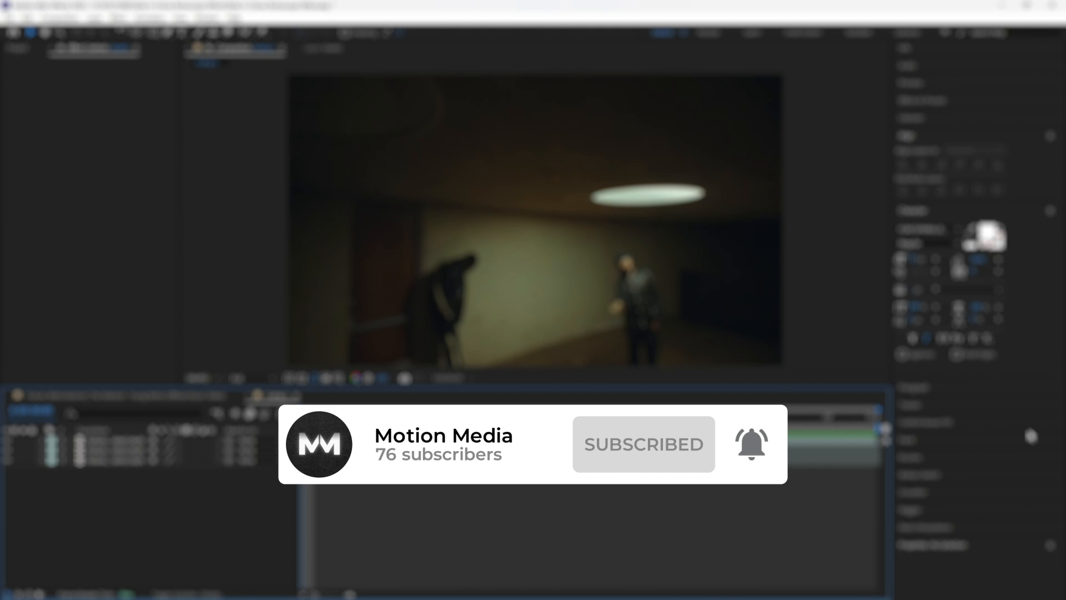
# Duplicate the second clip layer with the current time at its first frame, 0:00:00:16.
pyautogui.press('space')
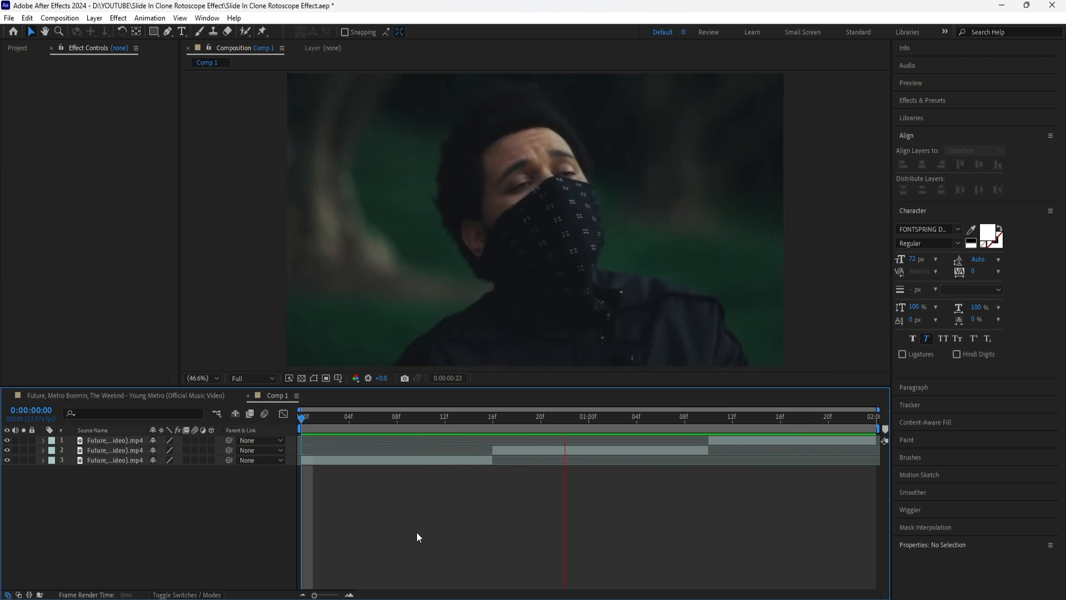
pyautogui.click(494, 424)
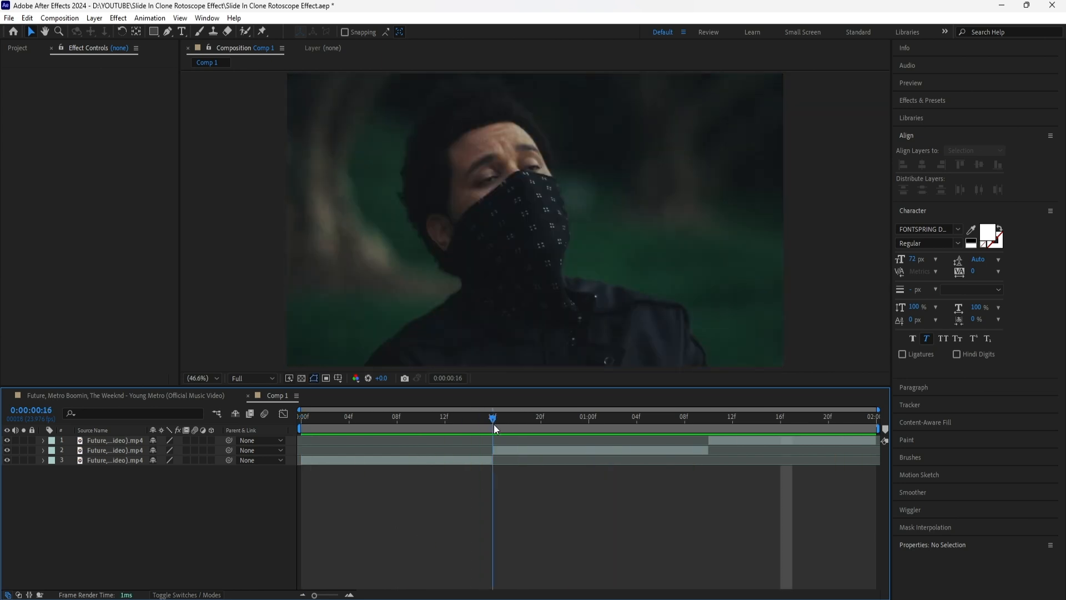
pyautogui.moveTo(495, 424)
pyautogui.mouseDown()
pyautogui.moveTo(409, 426)
pyautogui.moveTo(492, 425)
pyautogui.mouseUp()
pyautogui.click(524, 453)
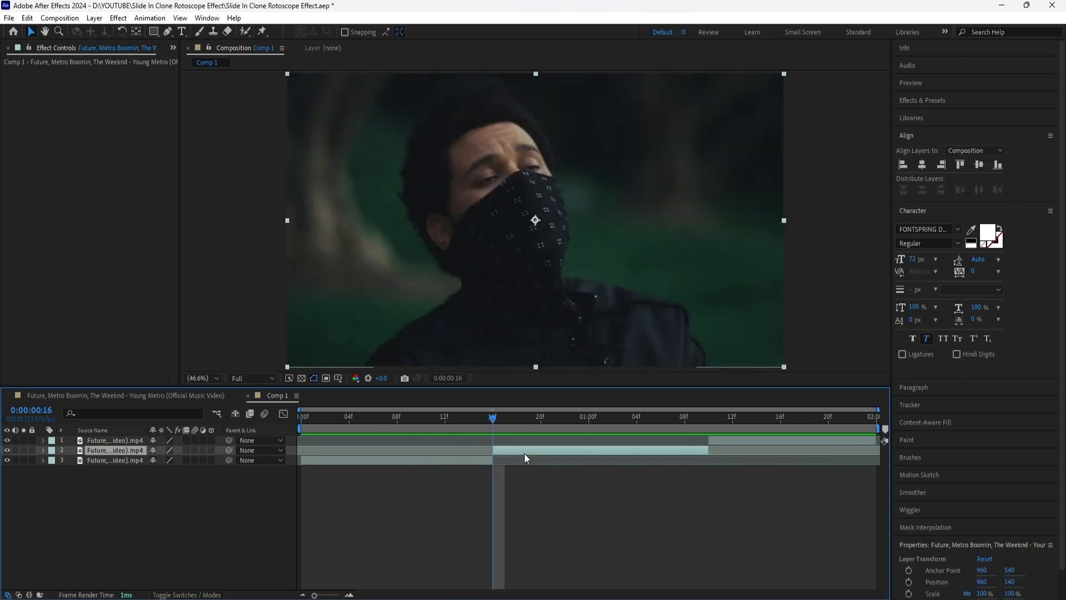
pyautogui.hotkey('ctrl', 'd')
# Turn the duplicated layer into a freeze frame and fit it between 0:00:00:10 and 0:00:00:16.
pyautogui.rightClick(113, 451)
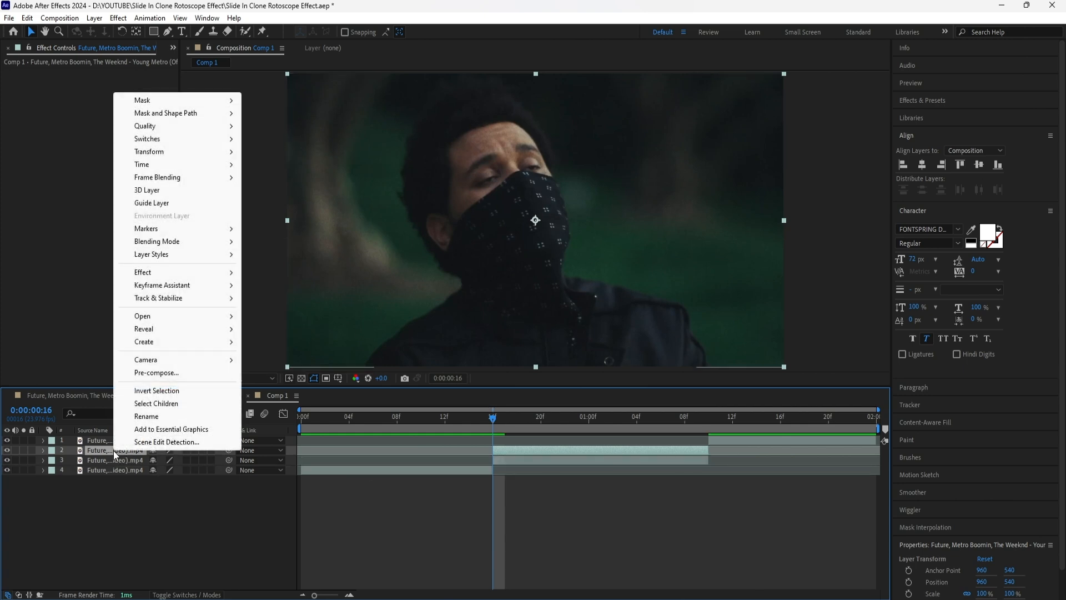
pyautogui.moveTo(228, 164)
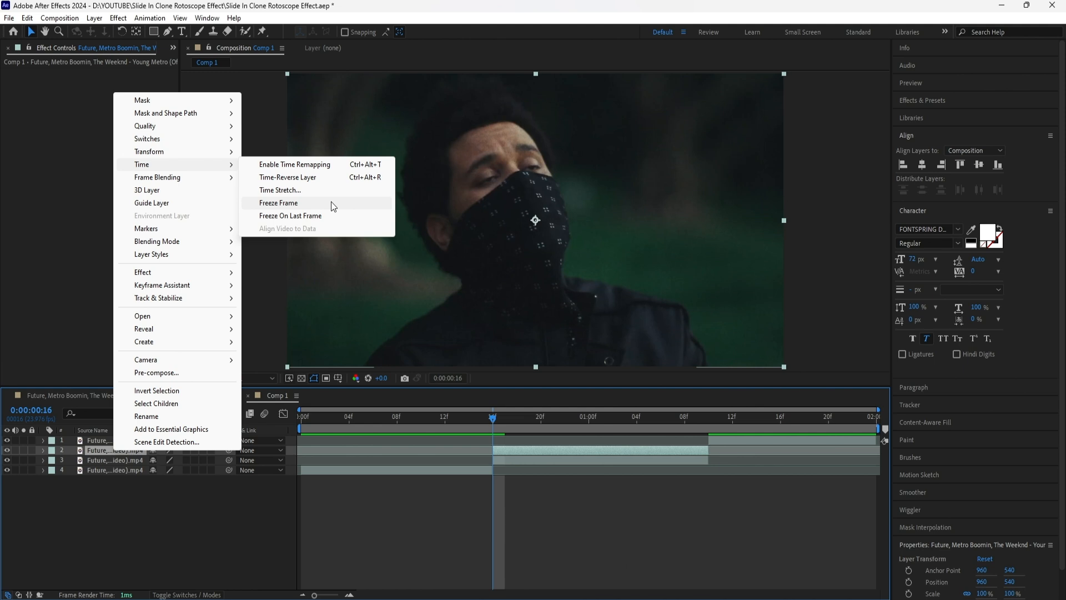
pyautogui.click(331, 202)
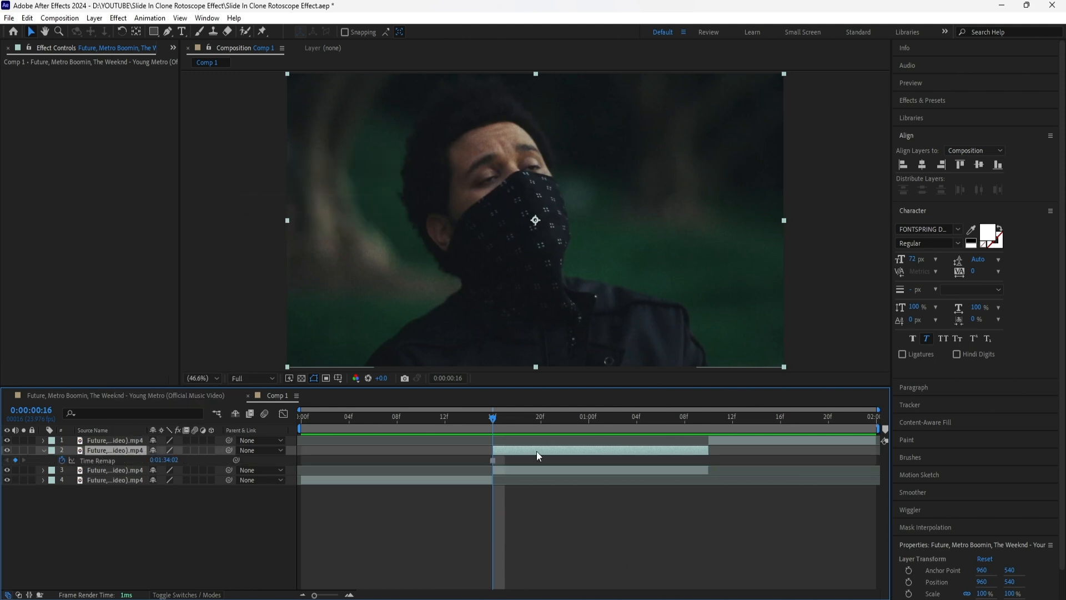
pyautogui.moveTo(536, 451); pyautogui.dragTo(488, 451)
pyautogui.press('i')
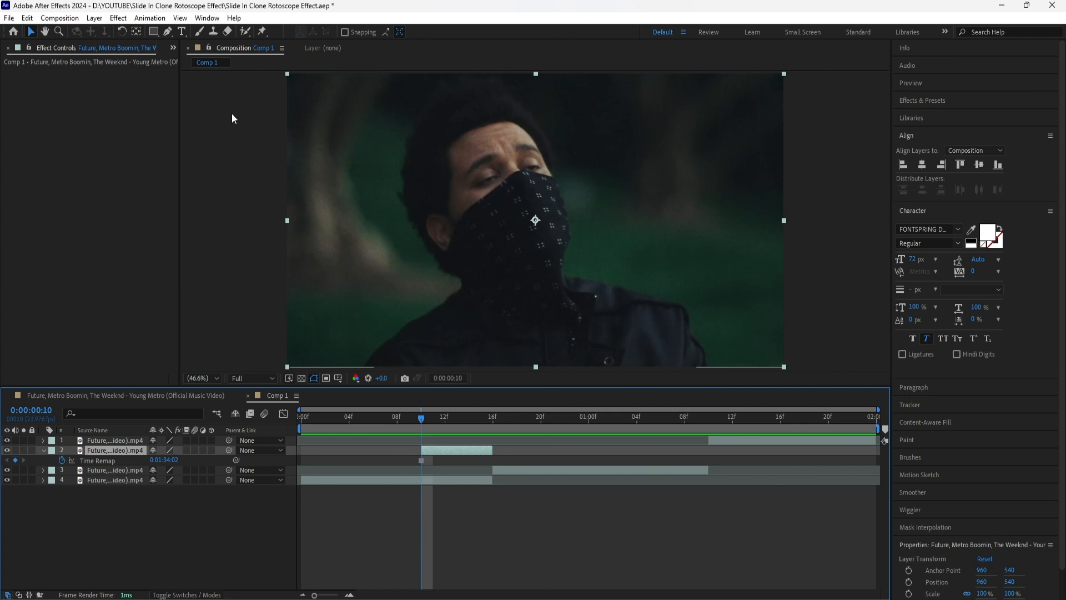
# Draw a closed Pen mask around the masked man's head and shoulders on the frozen layer.
pyautogui.click(168, 32)
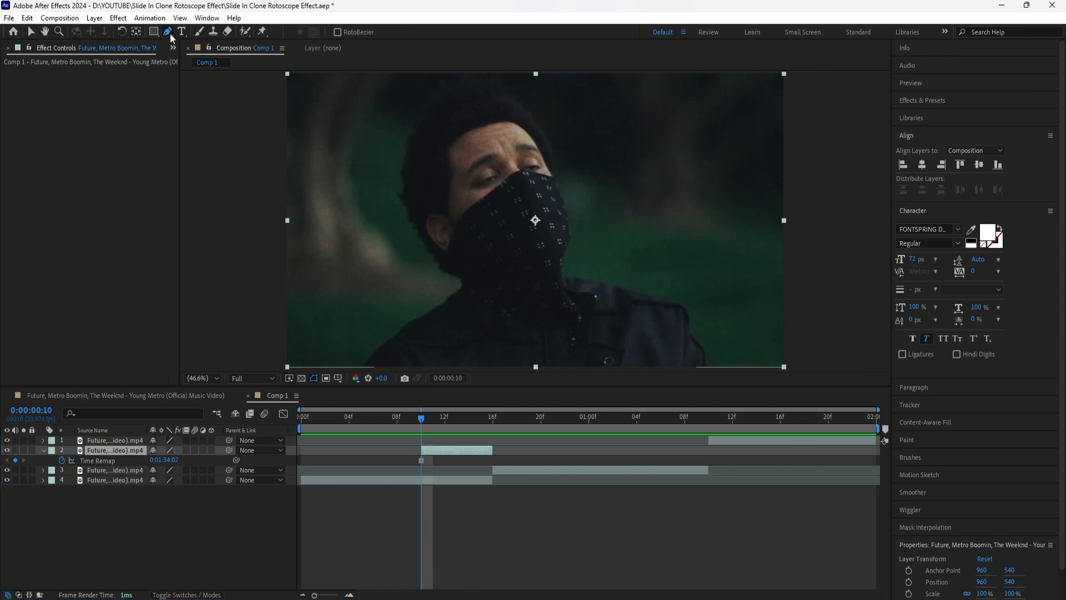
pyautogui.scroll(3, 468, 331)
pyautogui.click(469, 327)
pyautogui.click(502, 285)
pyautogui.click(538, 256)
pyautogui.click(565, 230)
pyautogui.click(542, 245)
pyautogui.click(621, 107)
pyautogui.click(630, 288)
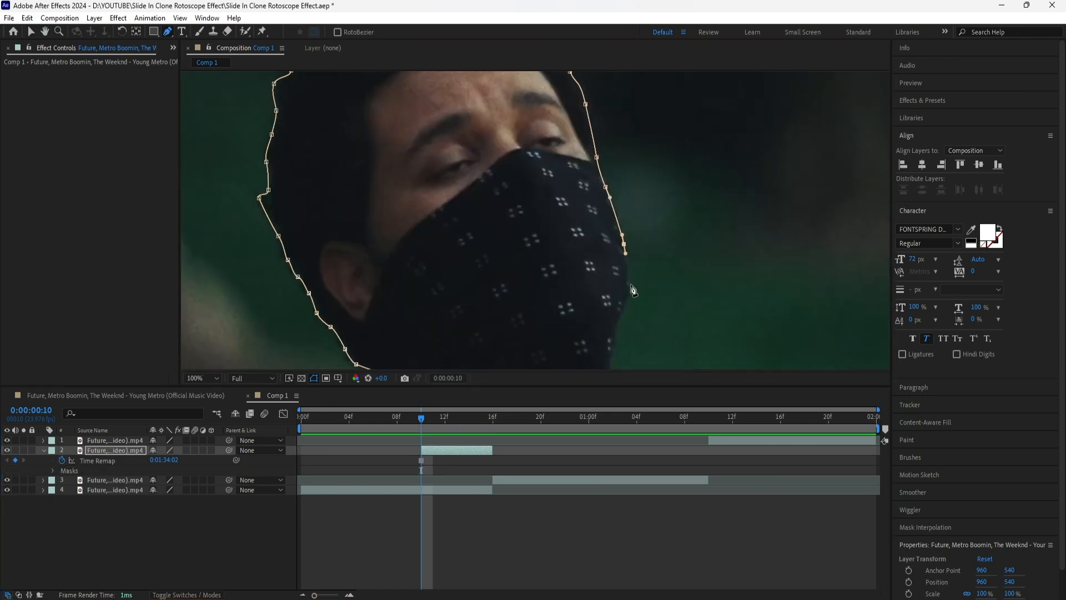
pyautogui.moveTo(278, 266); pyautogui.dragTo(446, 275)
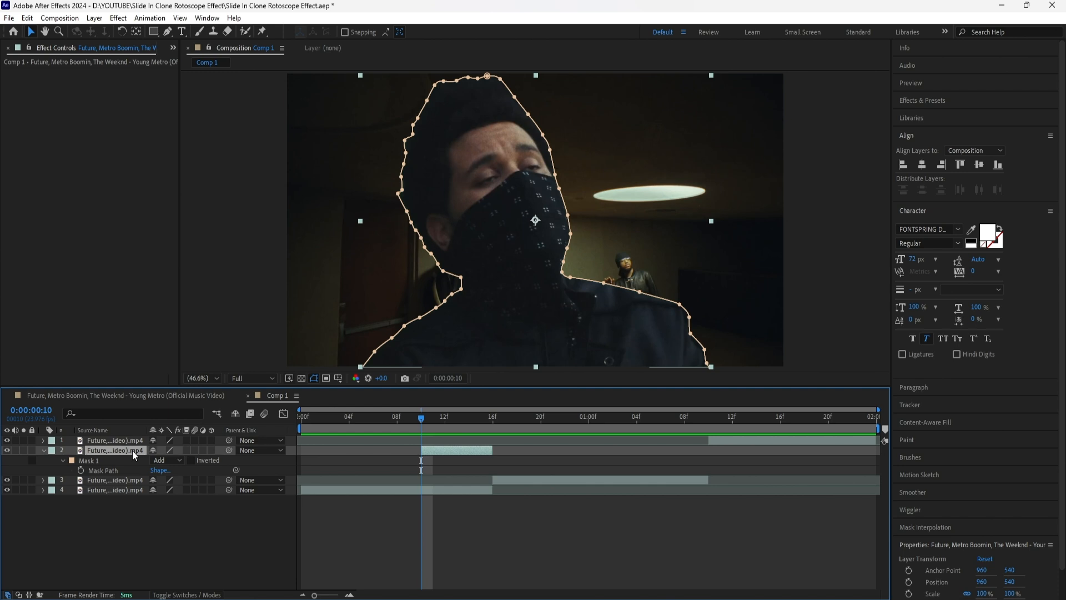
# Set Mask 1's feather to 4 pixels and its expansion to -2 pixels on the frozen layer.
pyautogui.press('m')
pyautogui.press('m')
pyautogui.press('m')
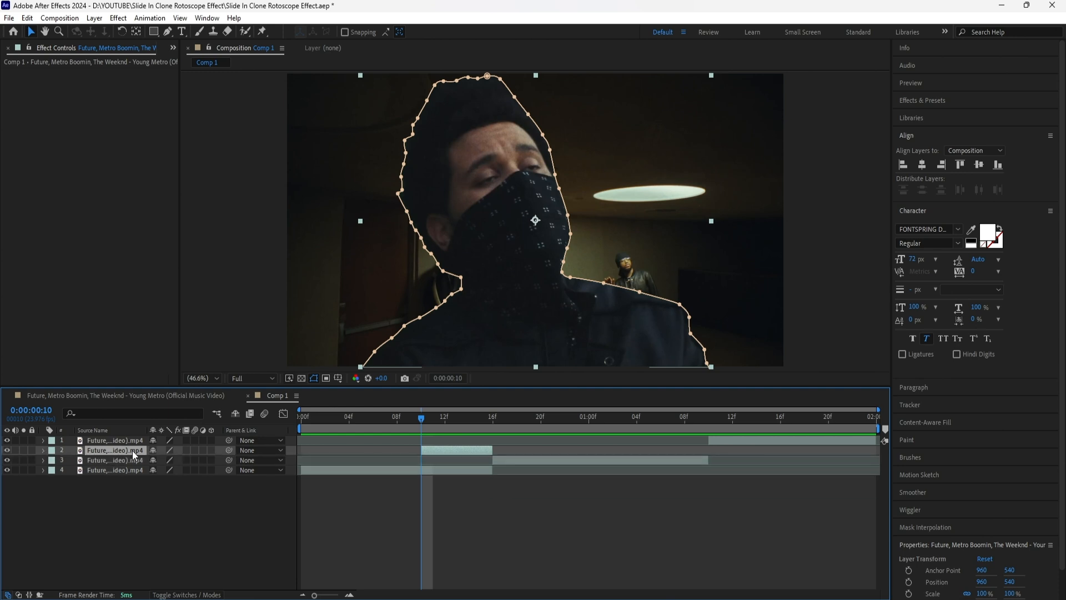
pyautogui.press('m')
pyautogui.press('m')
pyautogui.click(176, 480)
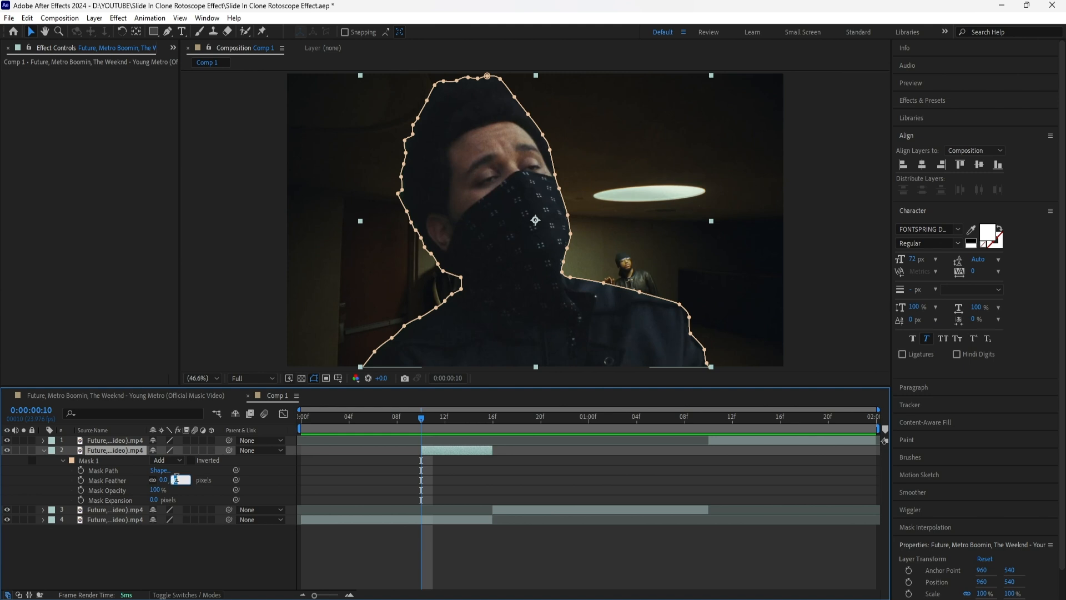
pyautogui.write('4')
pyautogui.press('Return')
pyautogui.click(154, 500)
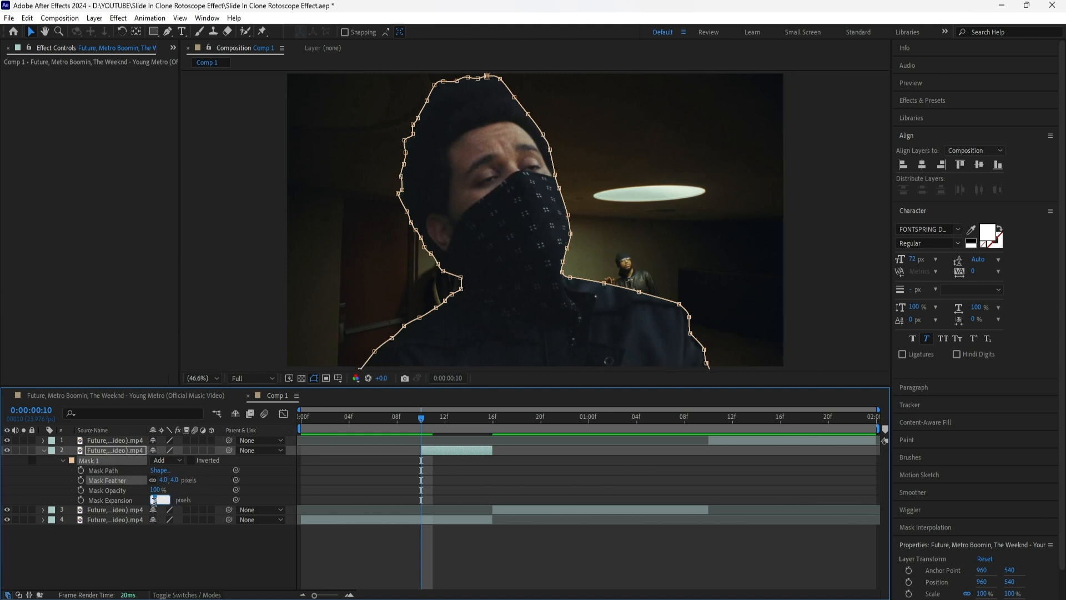
pyautogui.write('-2')
pyautogui.press('Return')
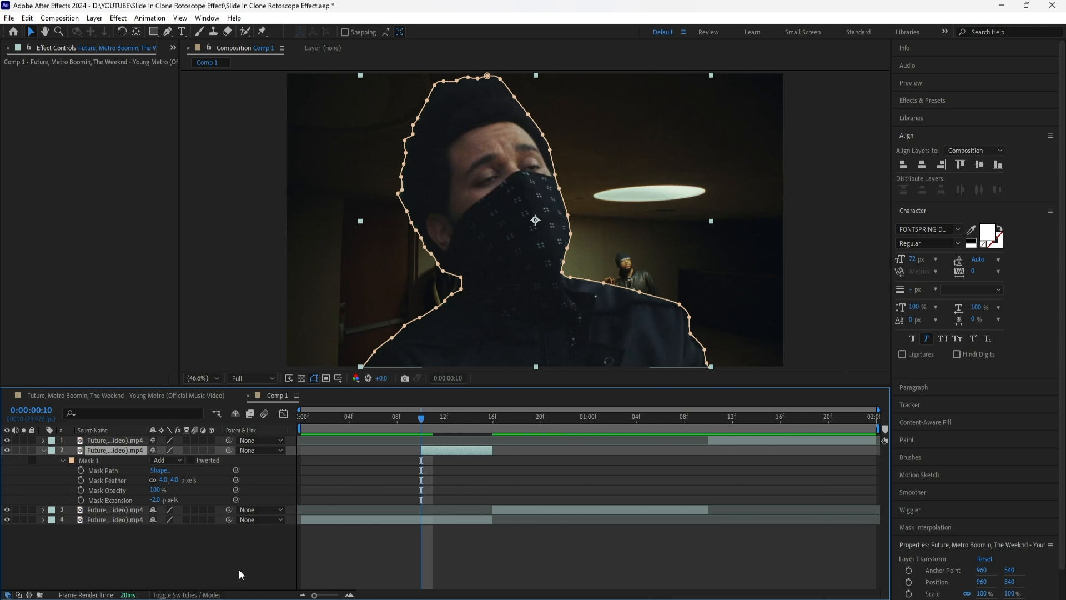
pyautogui.press('u')
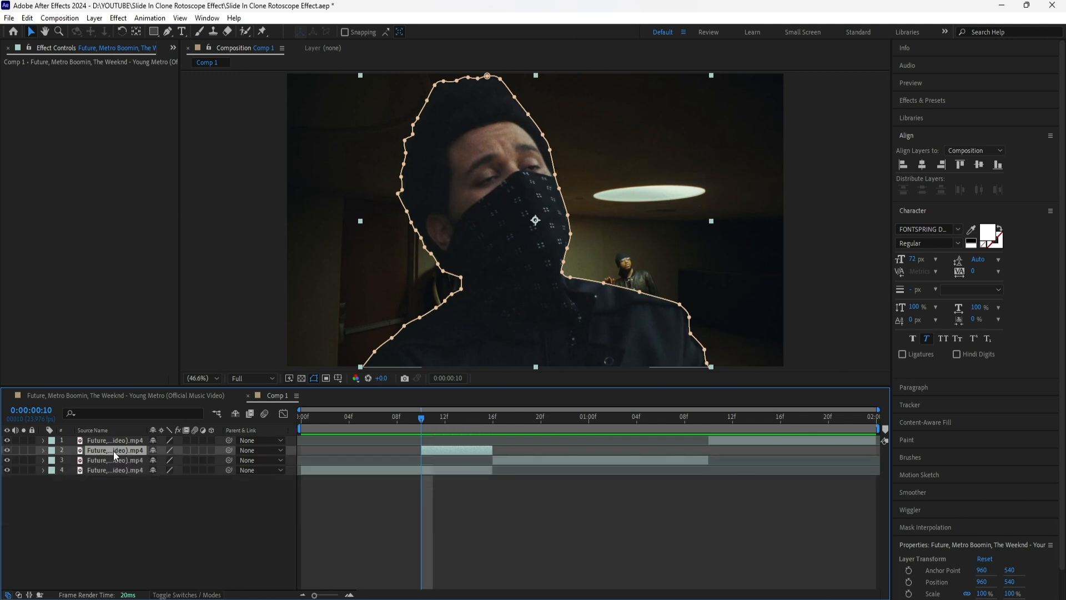
# Animate the frozen layer's scale from 50% at frame 10 to 100% at frame 16.
pyautogui.hotkey('alt', 'shift', 's')
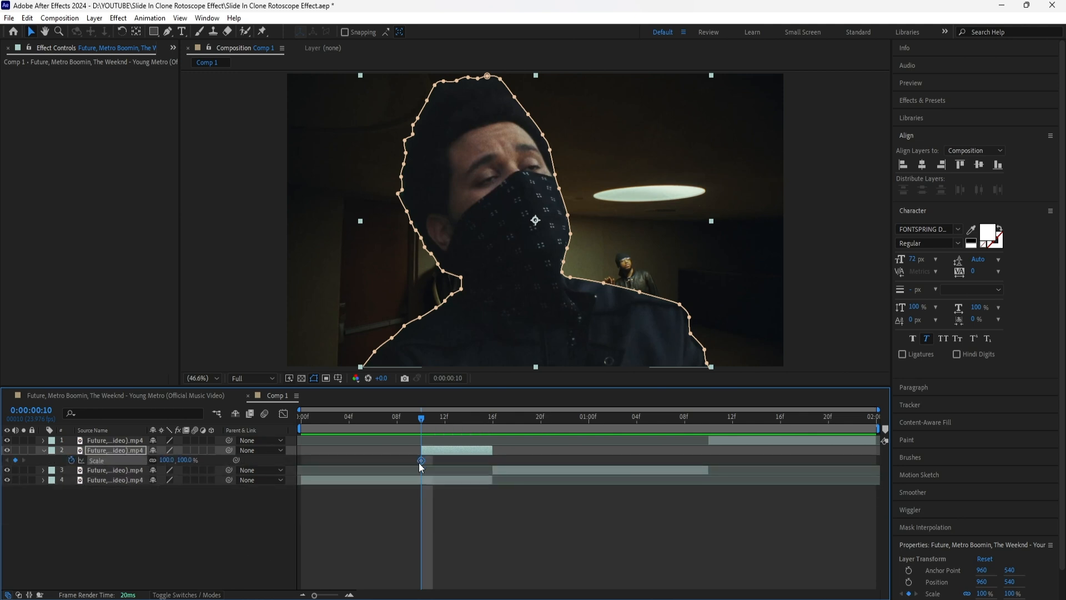
pyautogui.moveTo(421, 461); pyautogui.dragTo(493, 460)
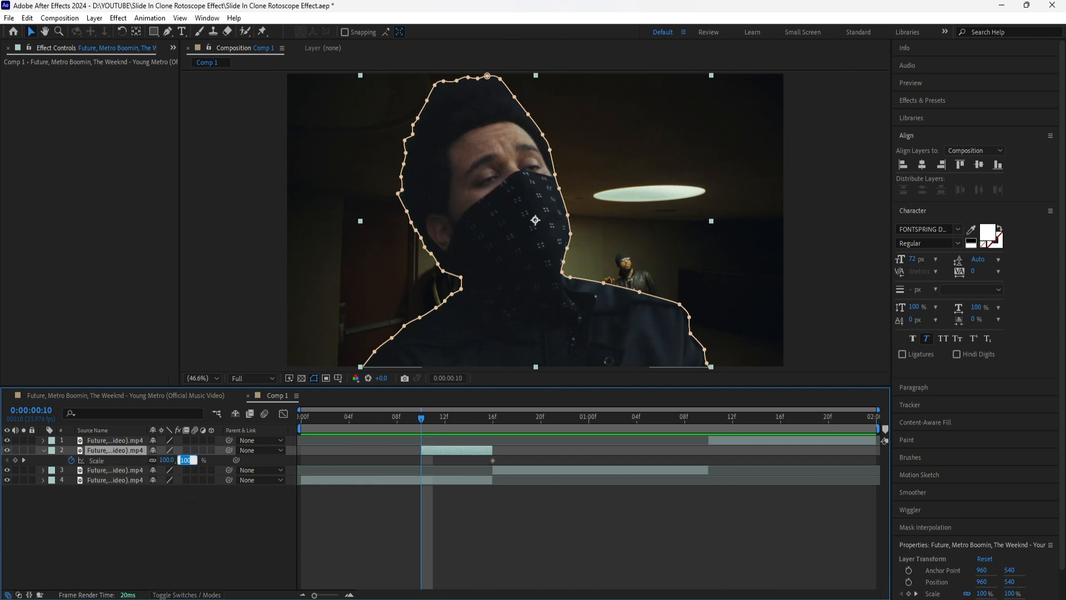
pyautogui.write('50')
pyautogui.press('Return')
# Animate the frozen layer's position from 388, 827 at frame 10 to 960, 540 at frame 16.
pyautogui.click(117, 451)
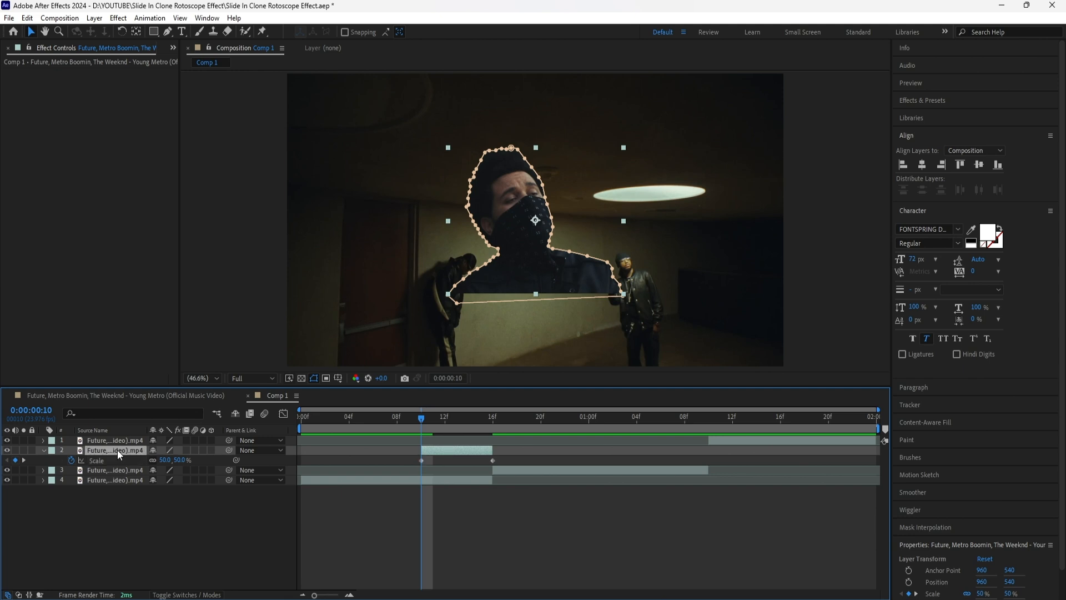
pyautogui.hotkey('shift', 'p')
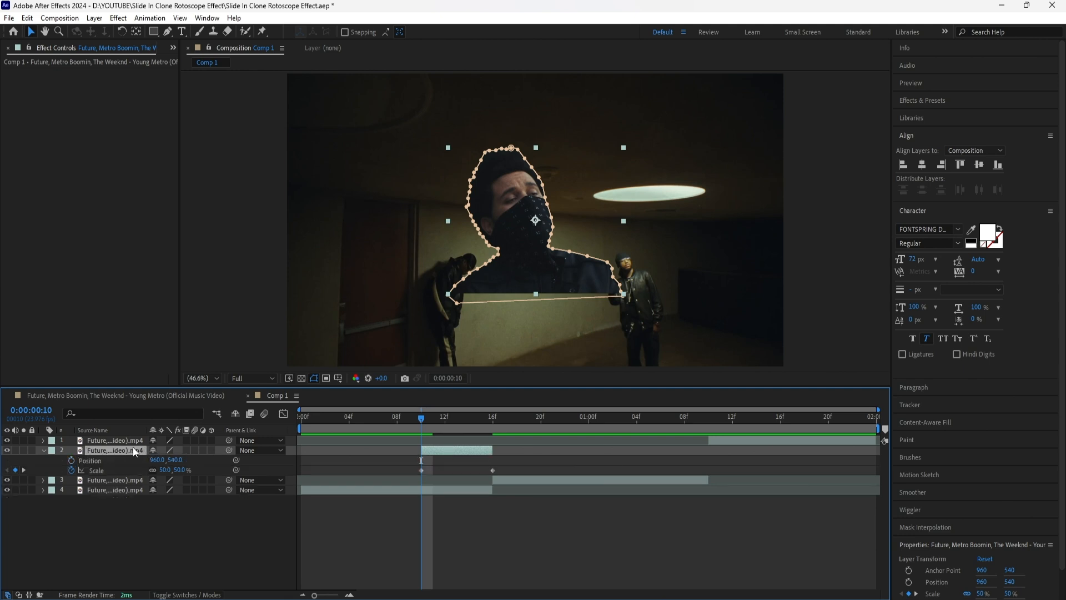
pyautogui.click(71, 461)
pyautogui.moveTo(424, 461); pyautogui.dragTo(496, 460)
pyautogui.moveTo(157, 460); pyautogui.dragTo(11, 469)
pyautogui.moveTo(159, 461); pyautogui.dragTo(146, 468)
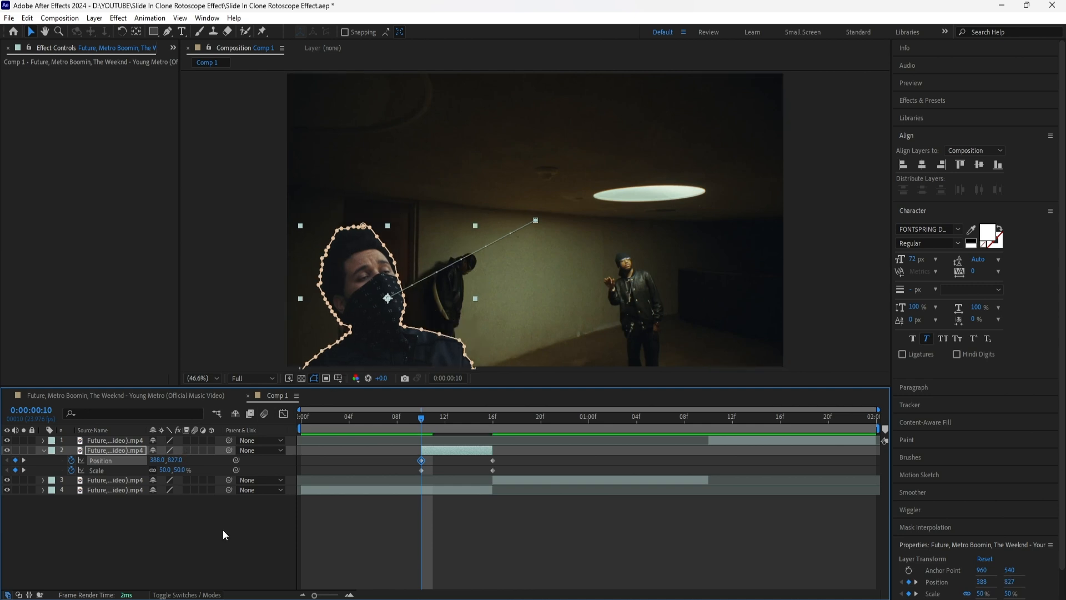
# Apply Easy Ease to all position and scale keyframes of the frozen layer.
pyautogui.click(224, 534)
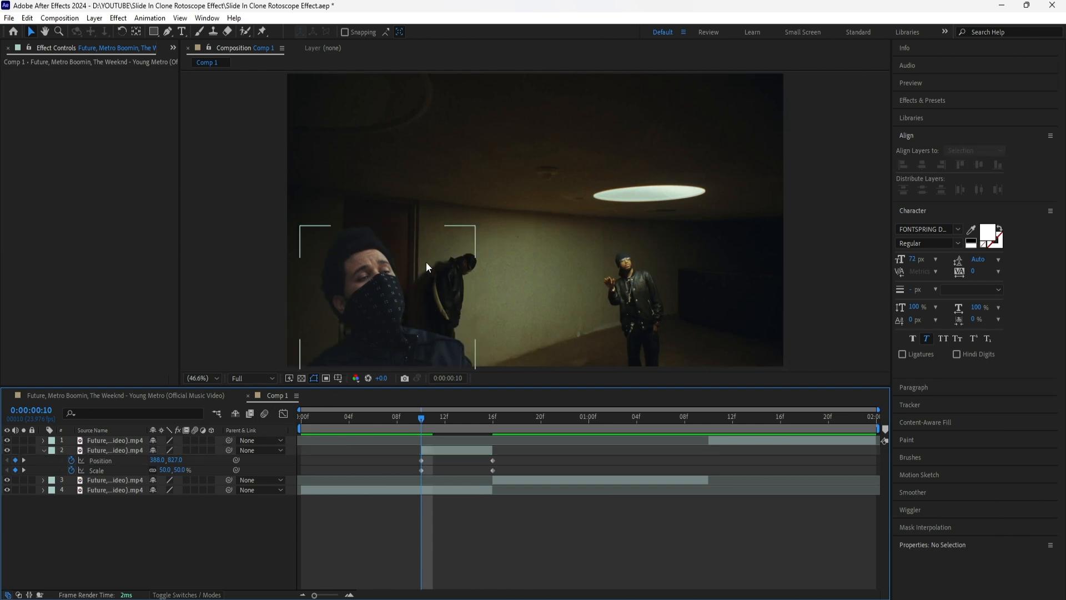
pyautogui.moveTo(506, 457); pyautogui.dragTo(418, 473)
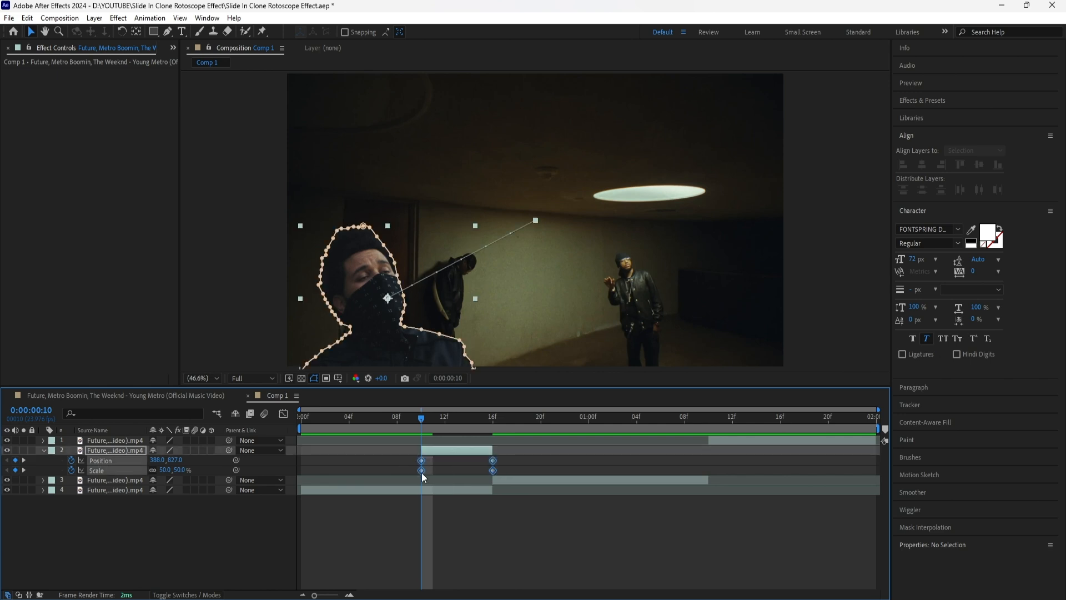
pyautogui.rightClick(493, 462)
pyautogui.moveTo(581, 448)
pyautogui.click(688, 492)
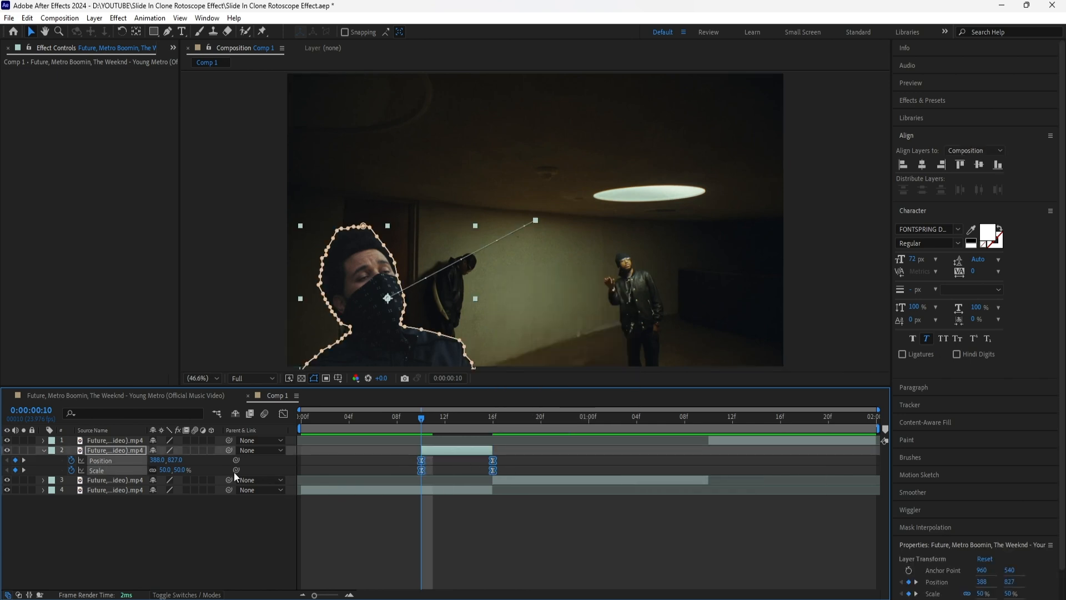
# Enable motion blur for the frozen layer and shape its position speed graph into a sharp early peak near frame 11.
pyautogui.click(195, 451)
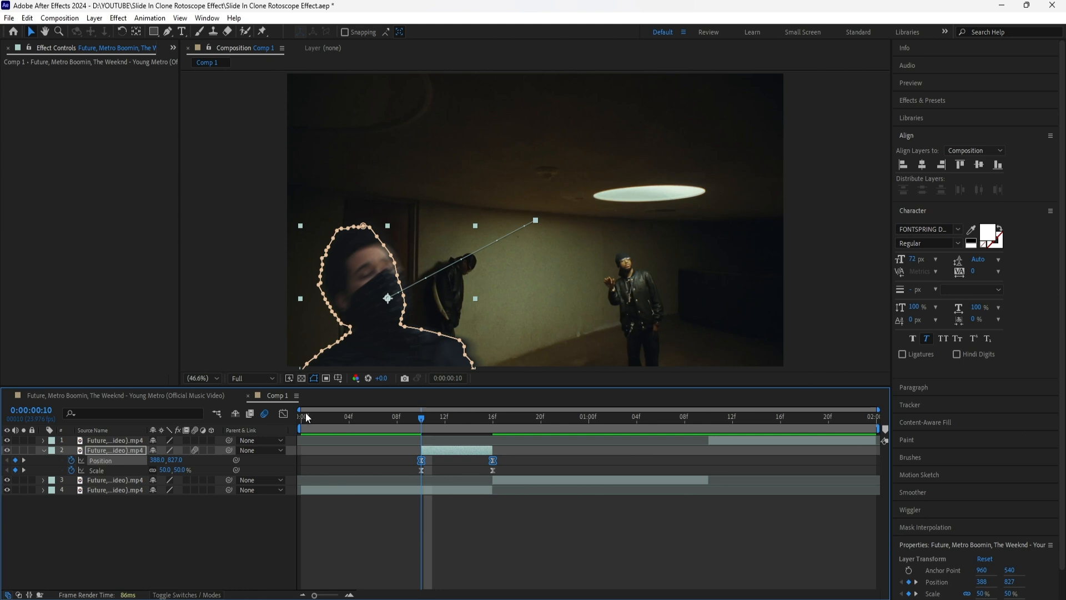
pyautogui.click(283, 413)
pyautogui.moveTo(481, 565); pyautogui.dragTo(454, 561)
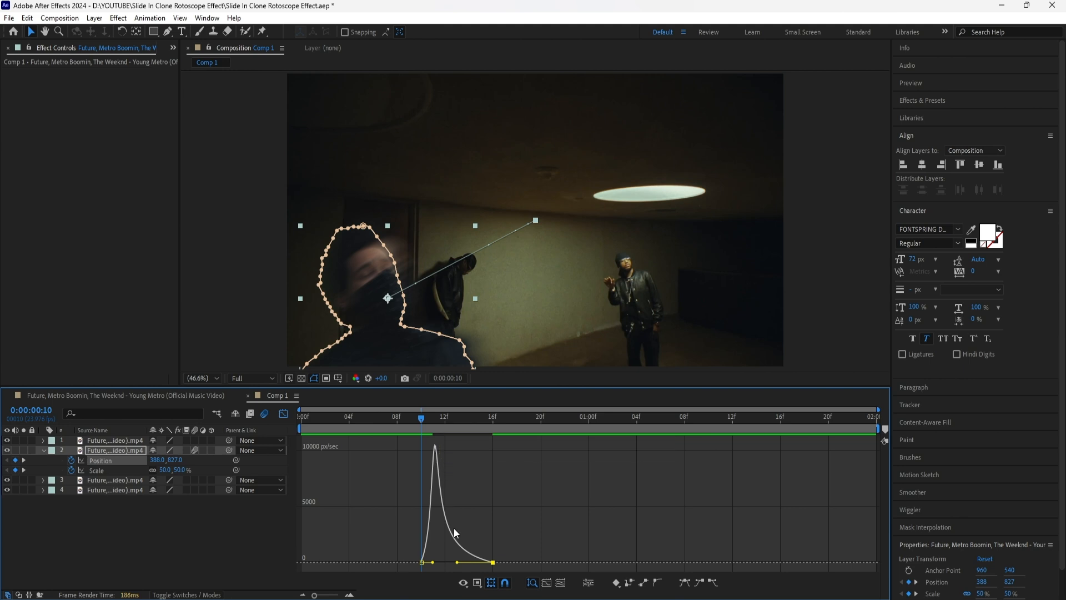
pyautogui.click(283, 414)
# Lengthen the ease into the last scale keyframe in the speed graph and play back the slide-in animation.
pyautogui.click(121, 472)
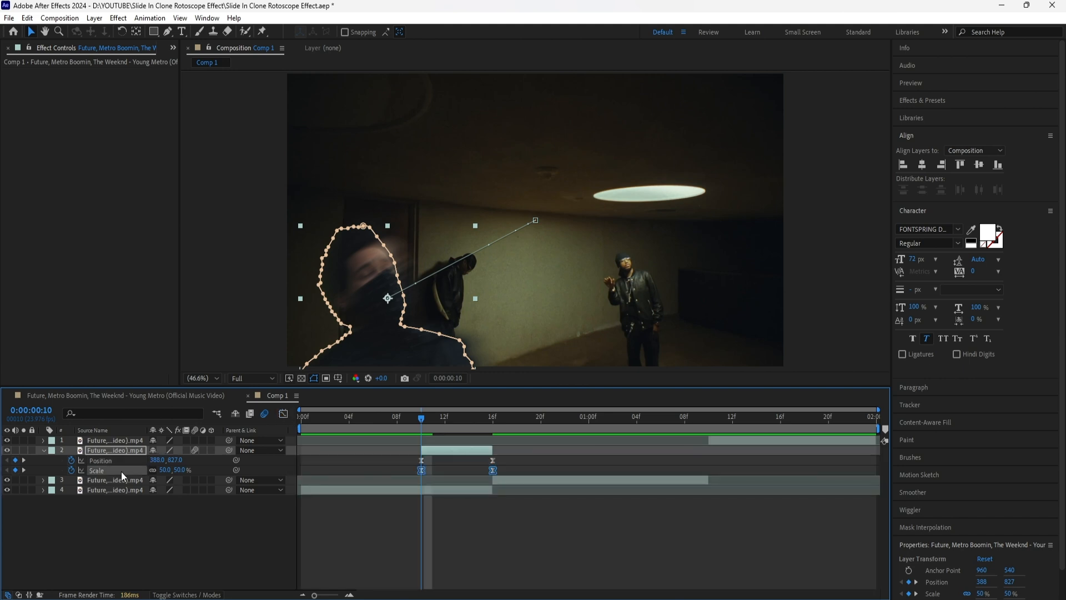
pyautogui.hotkey('shift', 'F3')
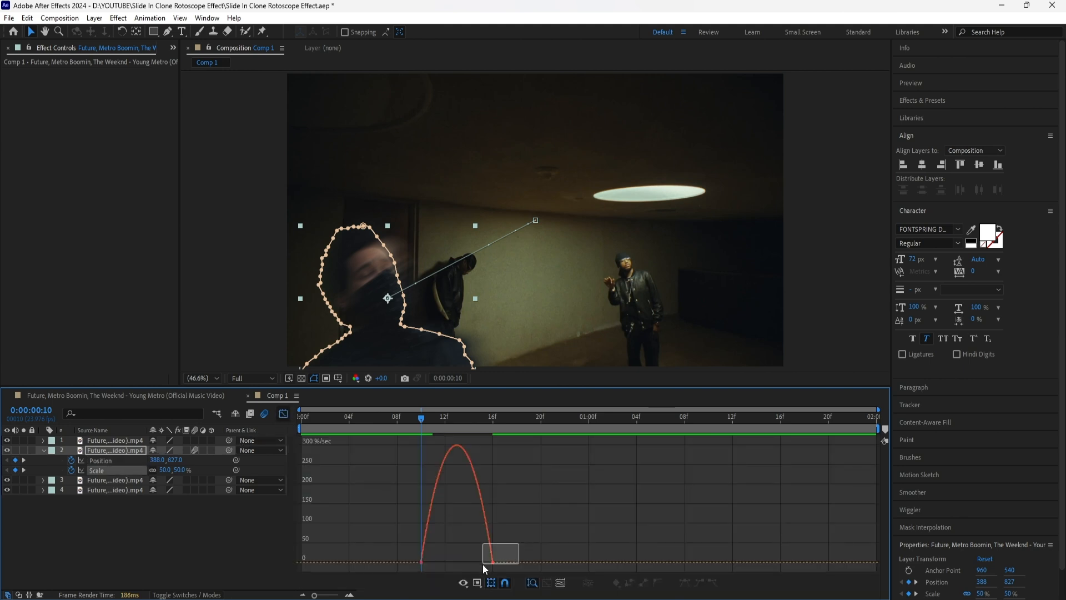
pyautogui.moveTo(481, 564); pyautogui.dragTo(454, 565)
pyautogui.hotkey('shift', 'F3')
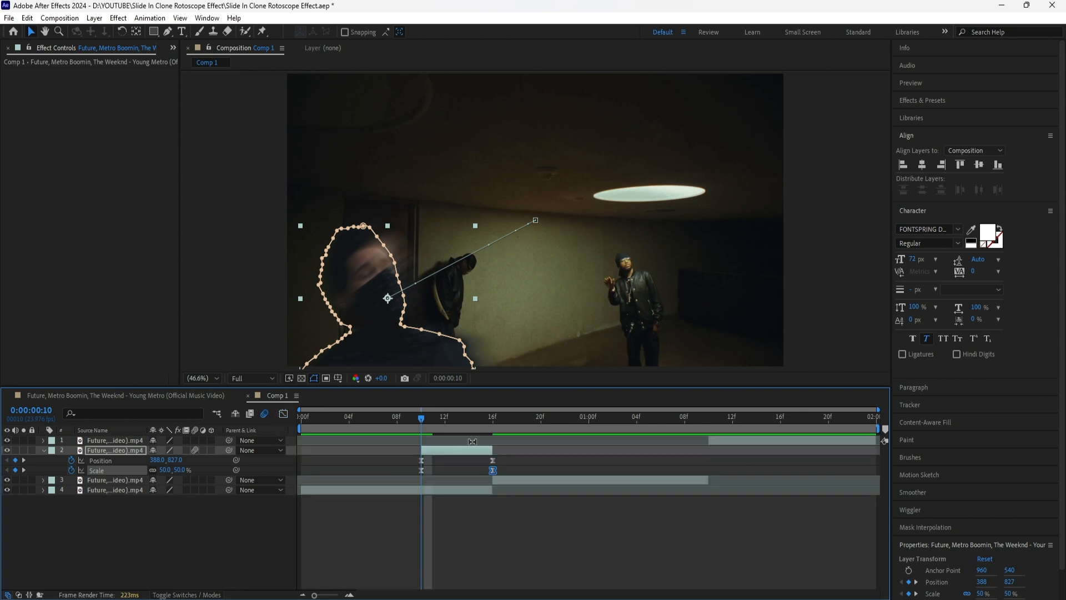
pyautogui.press('space')
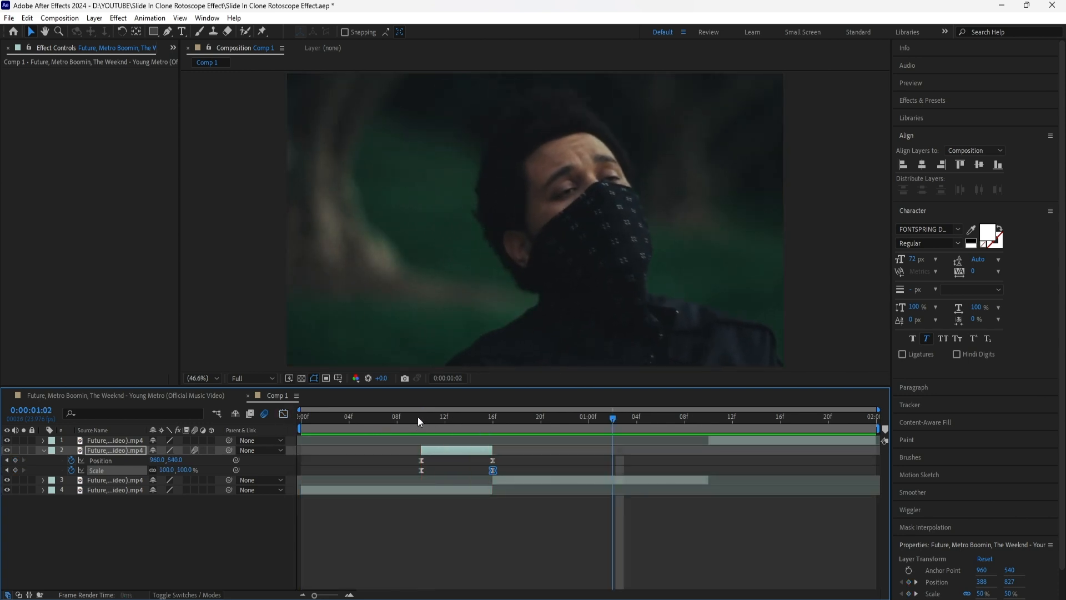
pyautogui.press('space')
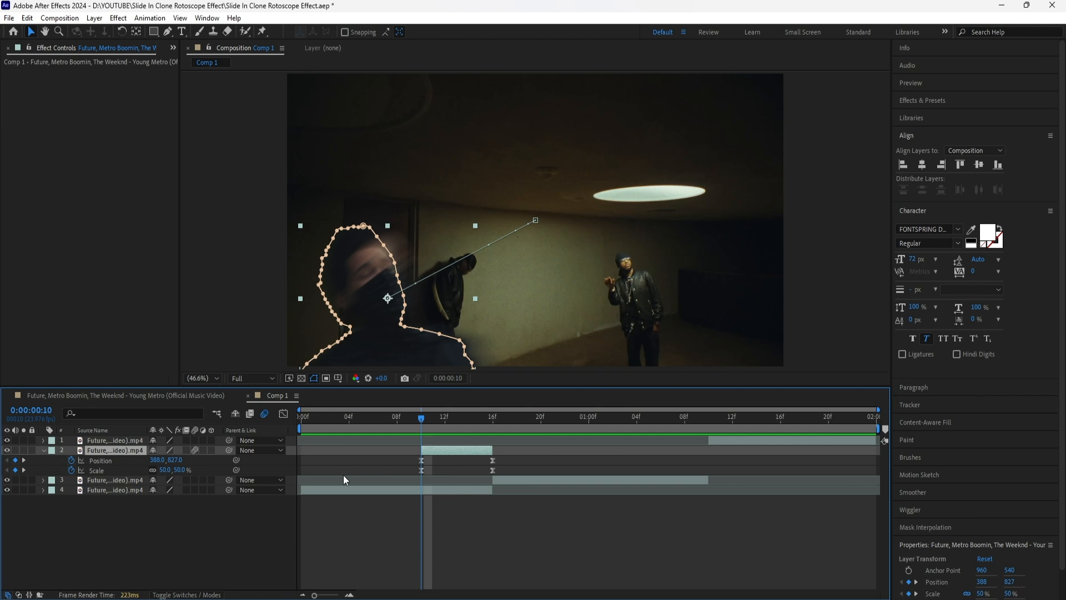
# Apply the Turbulent Displace effect to the frozen layer and set its displacement type to Turbulent Smoother.
pyautogui.click(952, 102)
pyautogui.click(956, 114)
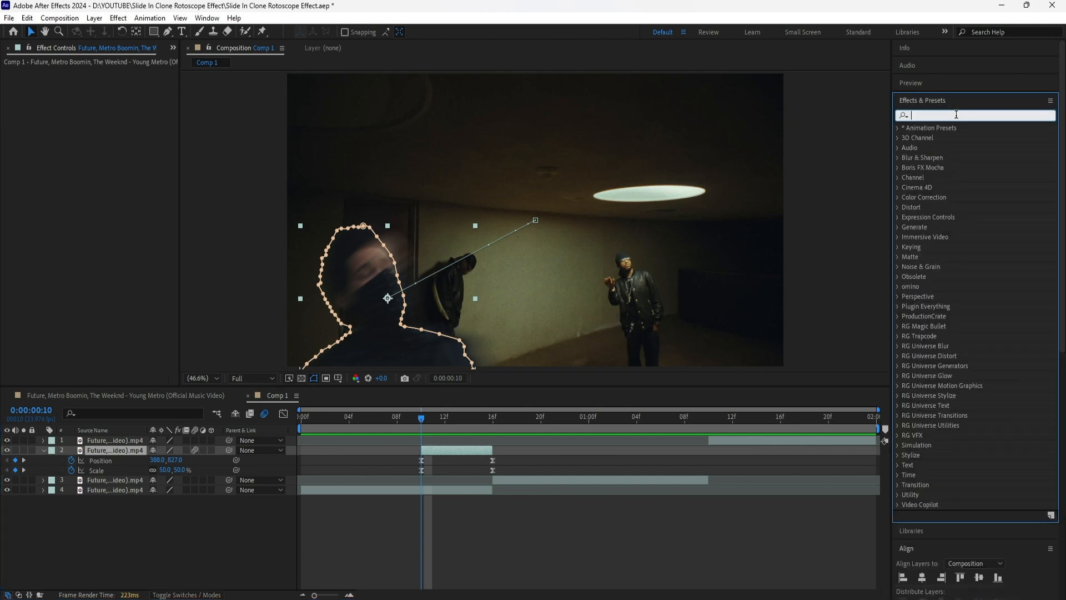
pyautogui.write('turbu')
pyautogui.moveTo(947, 137); pyautogui.dragTo(130, 84)
pyautogui.click(130, 84)
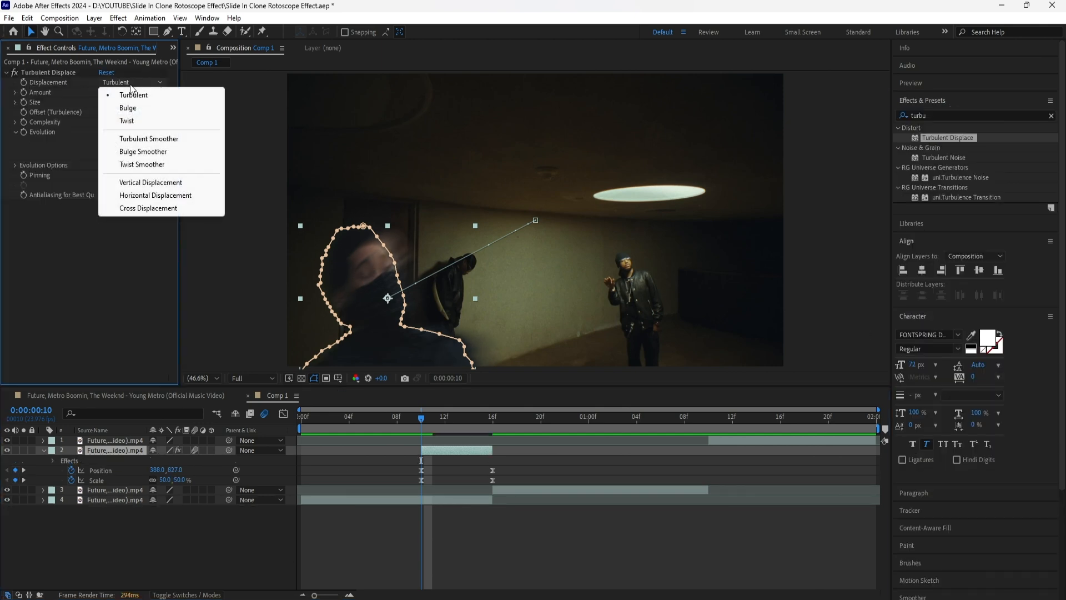
pyautogui.click(186, 136)
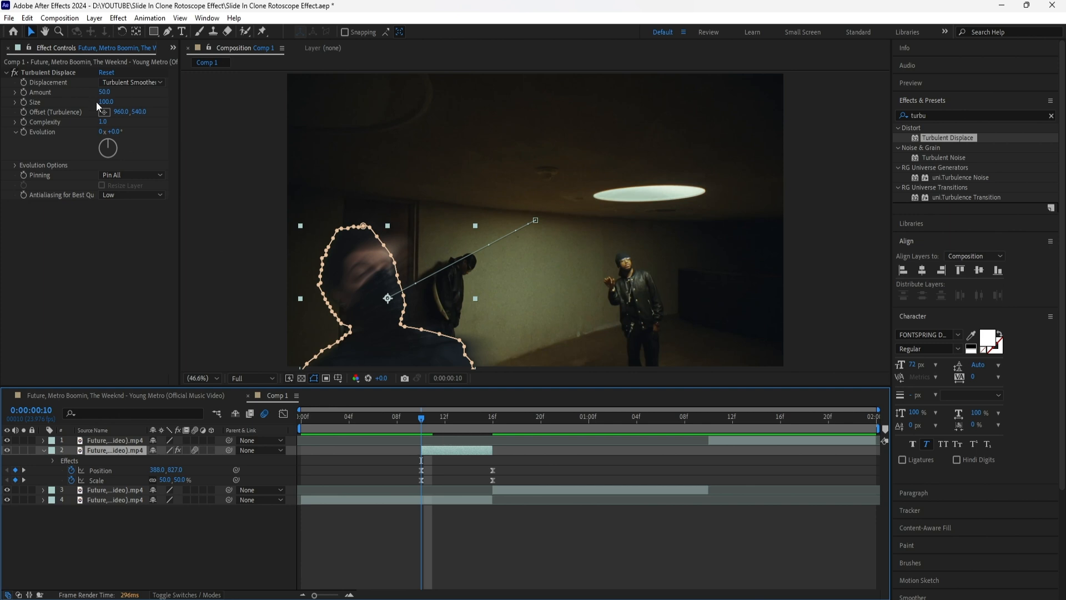
# Keyframe the frozen layer's Turbulent Displace amount at 350 on frame 10 and 0 on frame 16.
pyautogui.click(104, 93)
pyautogui.write('350')
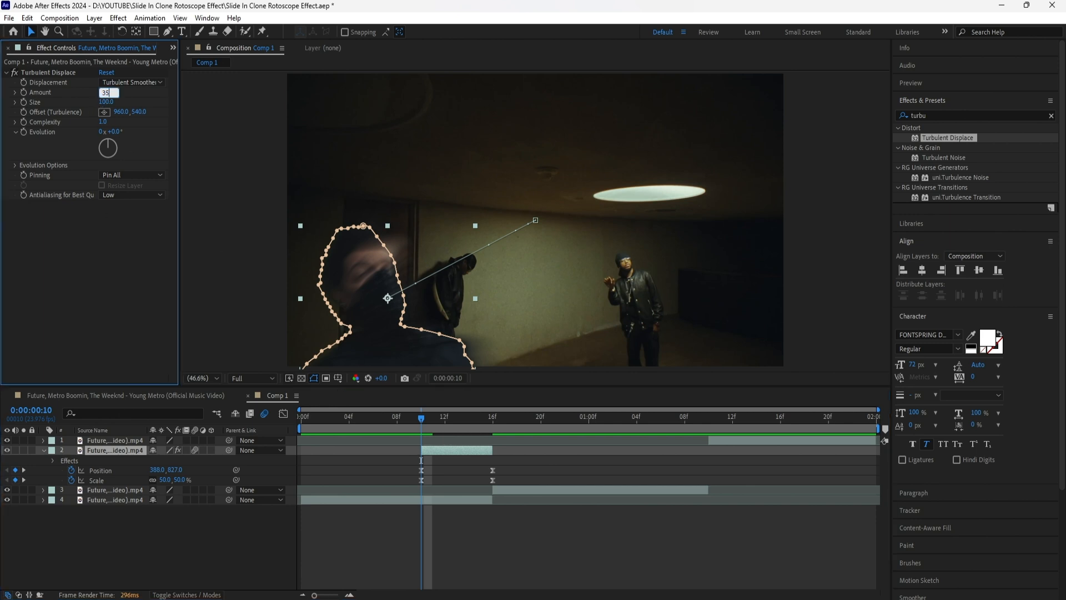
pyautogui.press('Return')
pyautogui.press('u')
pyautogui.click(491, 417)
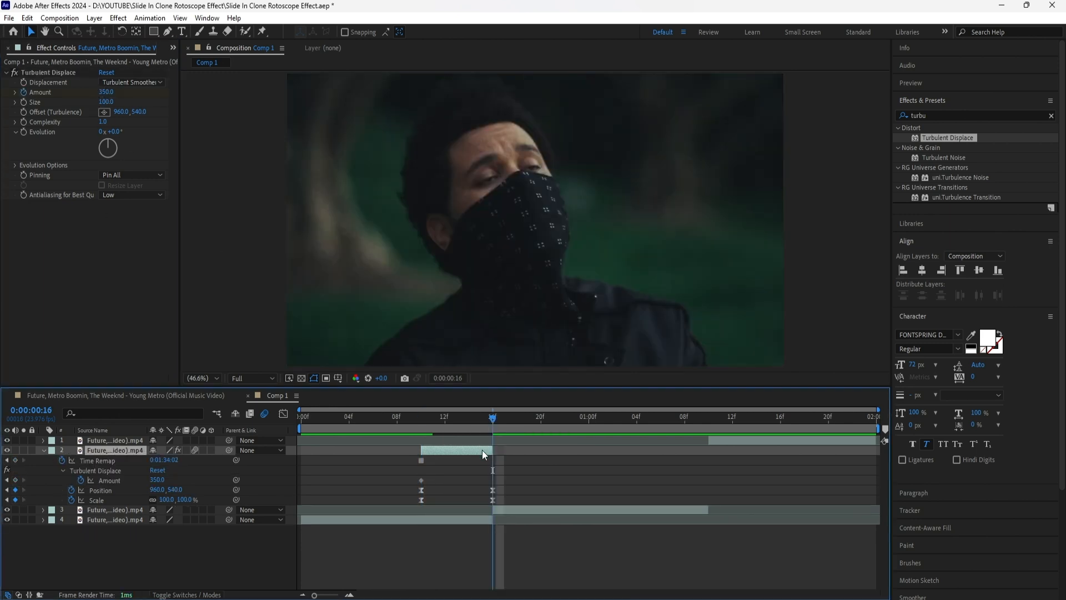
pyautogui.click(104, 91)
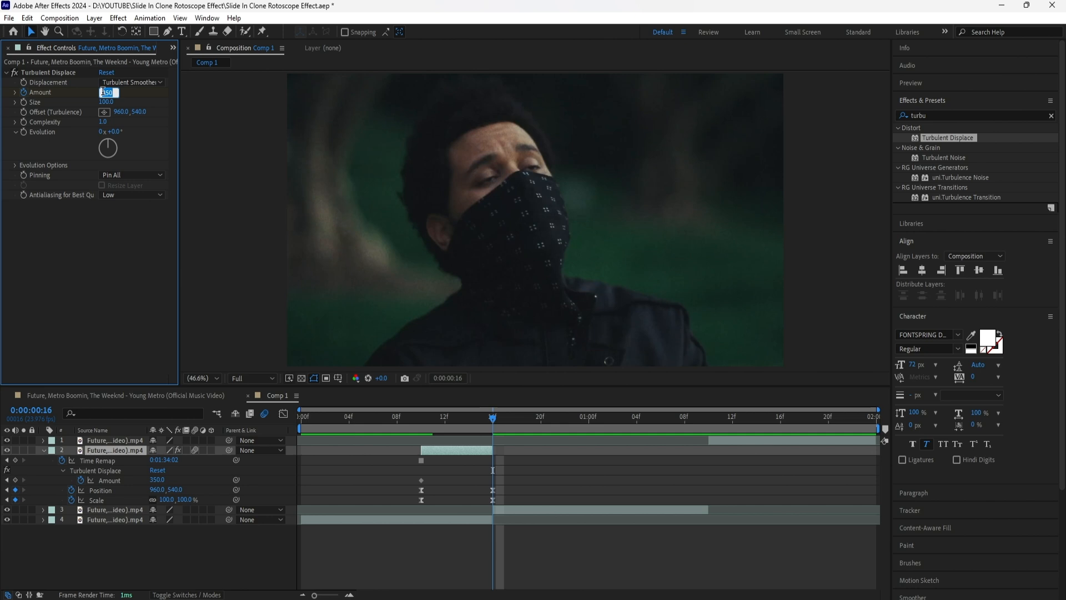
pyautogui.write('0')
pyautogui.press('Tab')
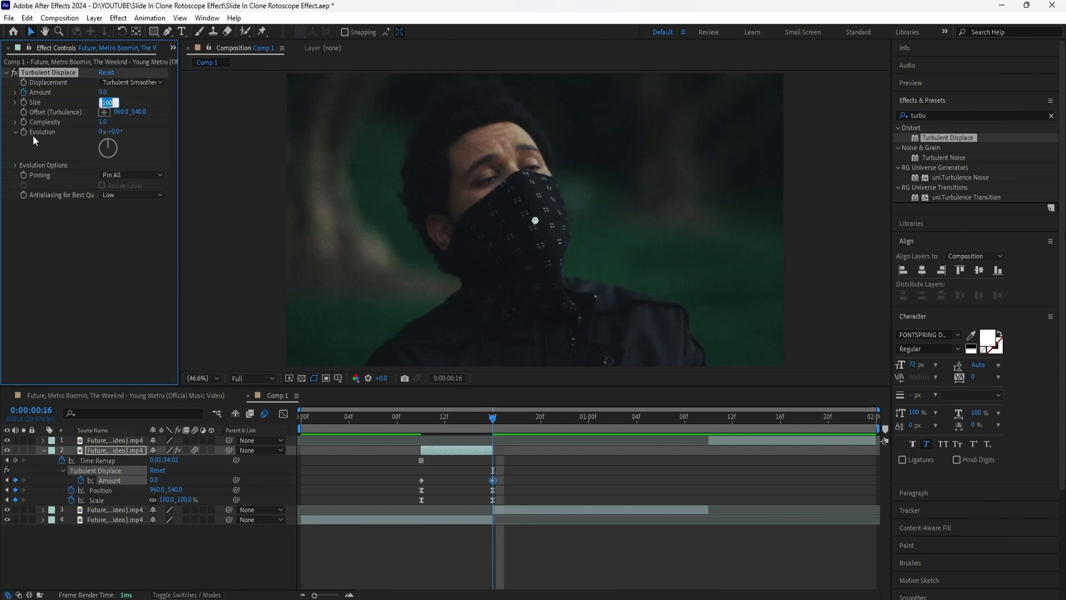
# Set the Turbulent Displace size to 150 and check the distortion around frames 10 and 11.
pyautogui.write('150')
pyautogui.click(432, 417)
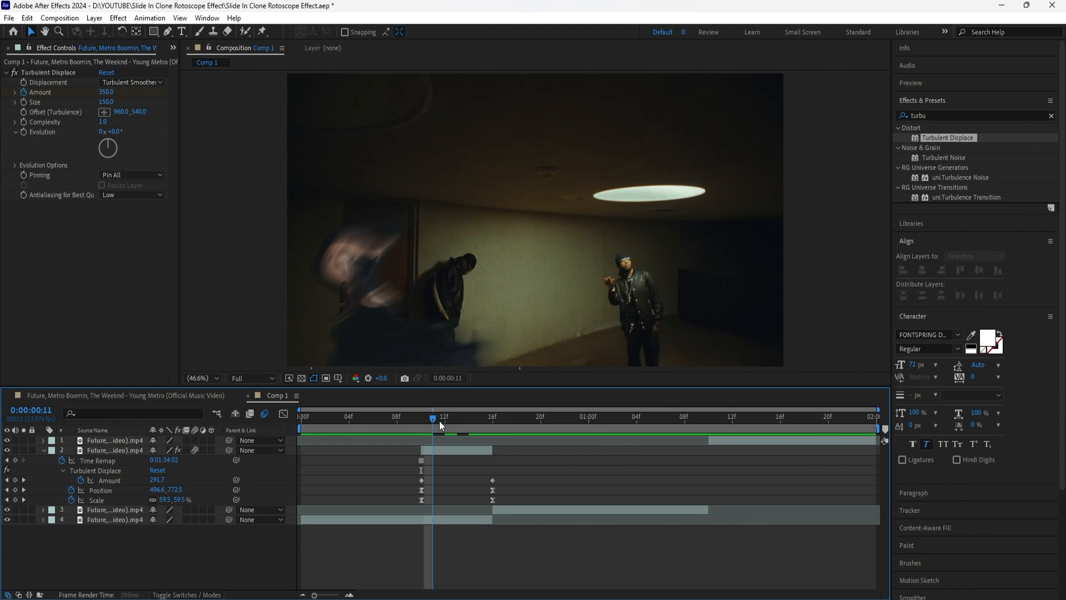
pyautogui.click(427, 427)
# Apply the Exposure effect to the frozen layer and keyframe its master exposure at 7 on frame 10.
pyautogui.click(481, 469)
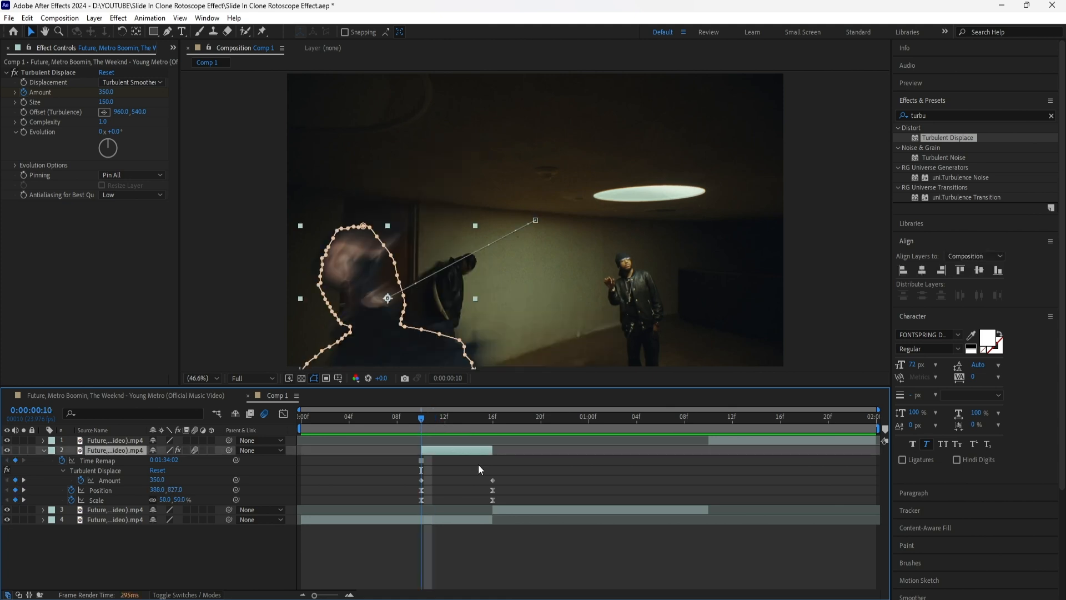
pyautogui.click(1051, 115)
pyautogui.write('expos')
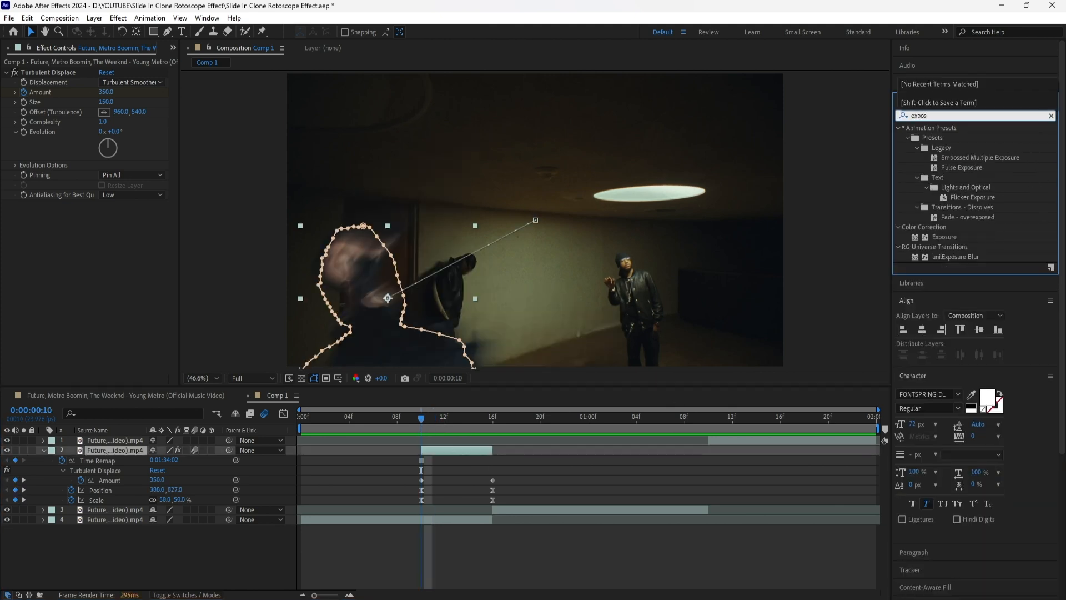
pyautogui.write('ure')
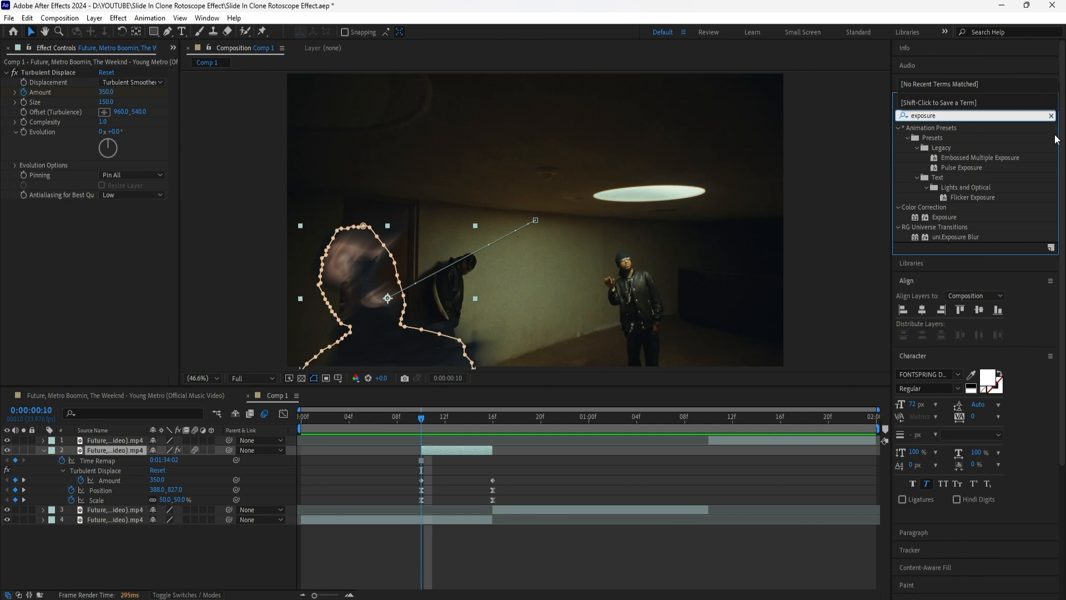
pyautogui.moveTo(944, 216); pyautogui.dragTo(479, 454)
pyautogui.click(107, 234)
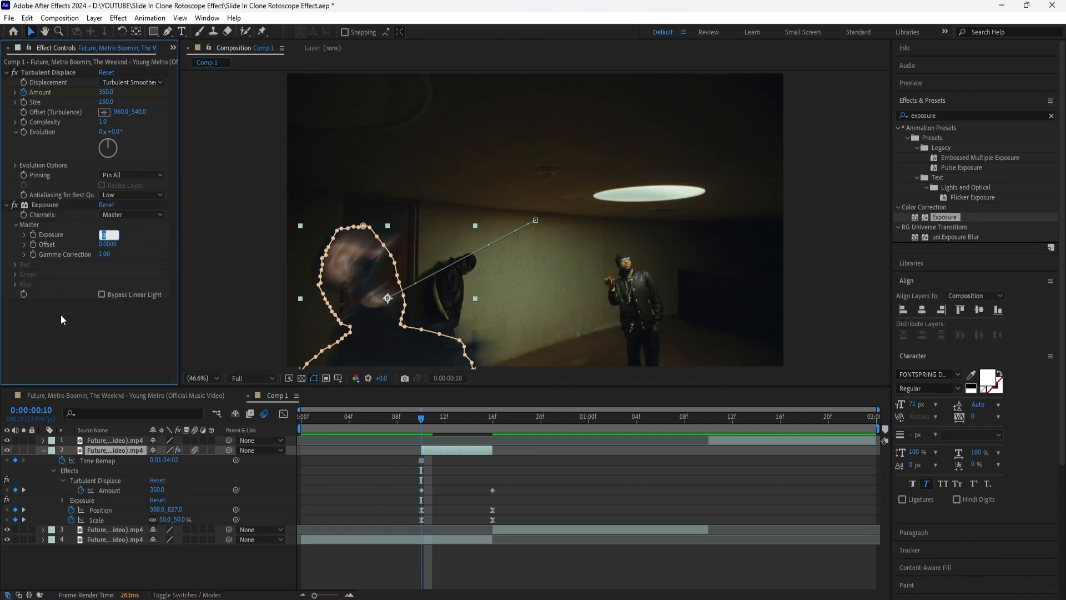
pyautogui.write('7')
pyautogui.press('Return')
# Keyframe the frozen layer's exposure at 0 on frame 16.
pyautogui.click(485, 417)
pyautogui.moveTo(485, 417); pyautogui.dragTo(492, 418)
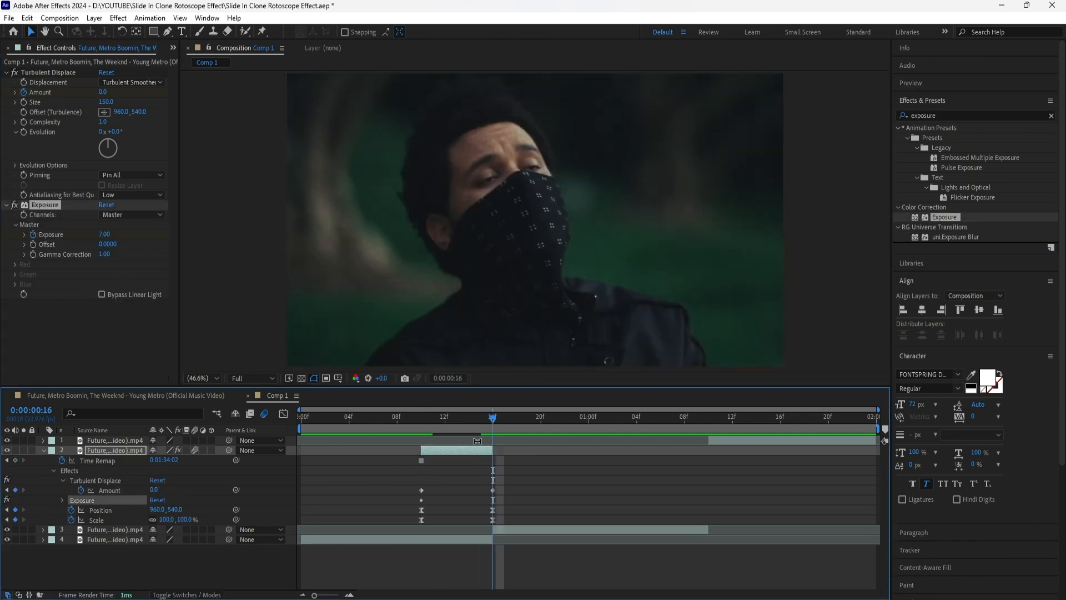
pyautogui.click(478, 449)
pyautogui.click(105, 235)
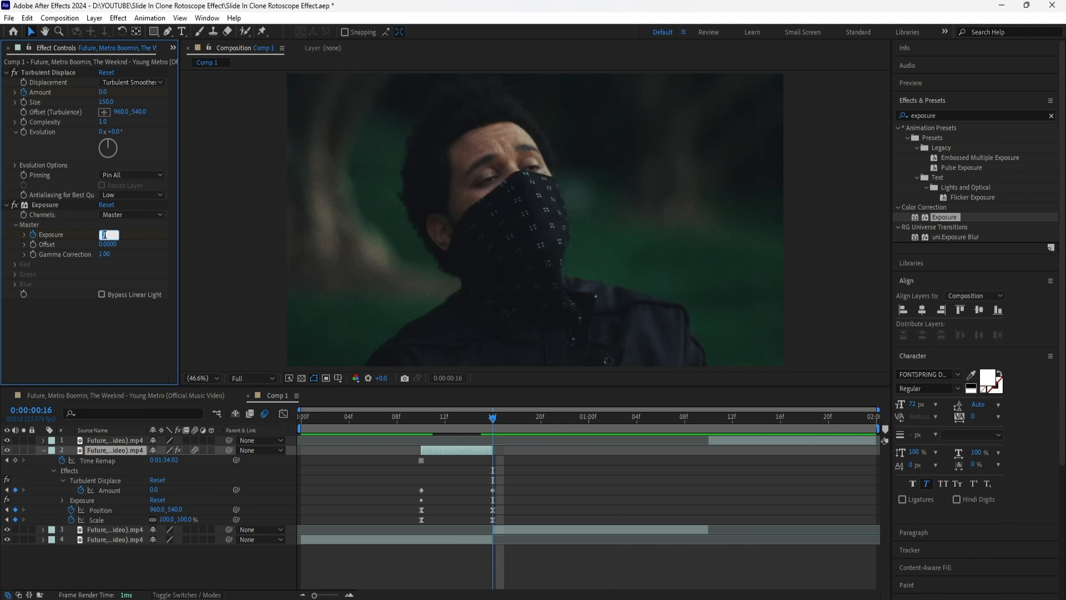
pyautogui.write('0')
pyautogui.press('Return')
# Apply Easy Ease to the Turbulent Displace amount and Exposure keyframes of the frozen layer.
pyautogui.press('j')
pyautogui.moveTo(512, 476); pyautogui.dragTo(415, 503)
pyautogui.rightClick(492, 499)
pyautogui.moveTo(572, 469)
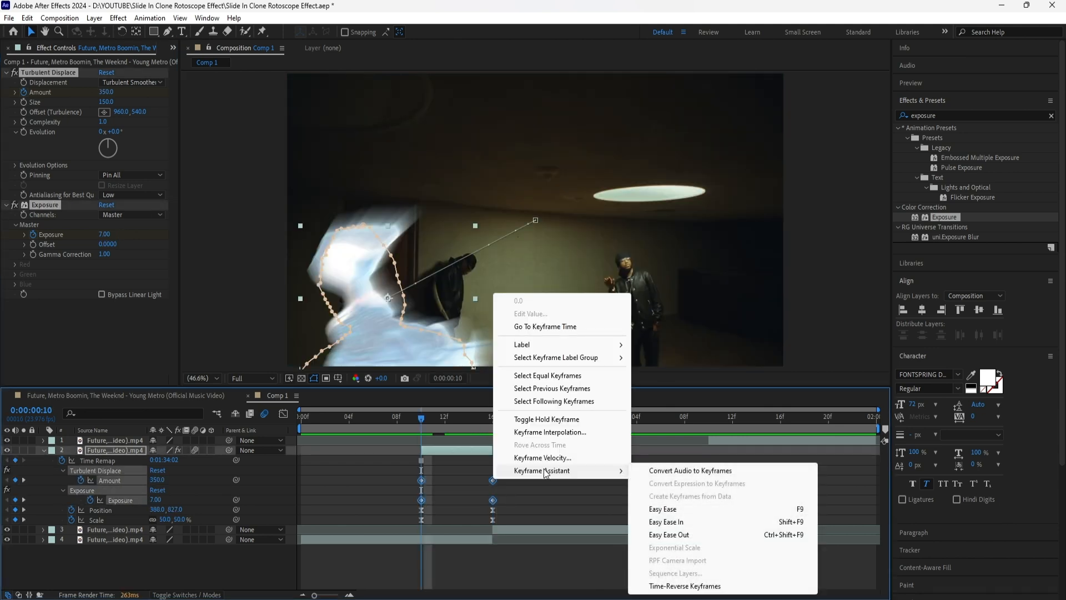
pyautogui.click(669, 506)
# Shape the speed graph of the Turbulent Displace amount so the change peaks sharply early and eases out slowly.
pyautogui.click(124, 478)
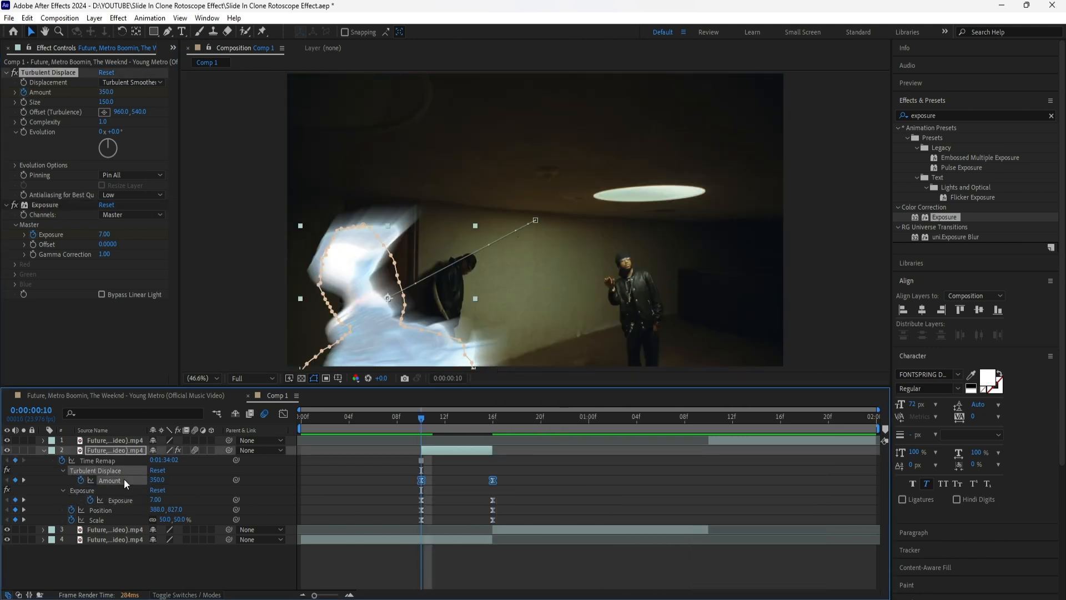
pyautogui.click(282, 414)
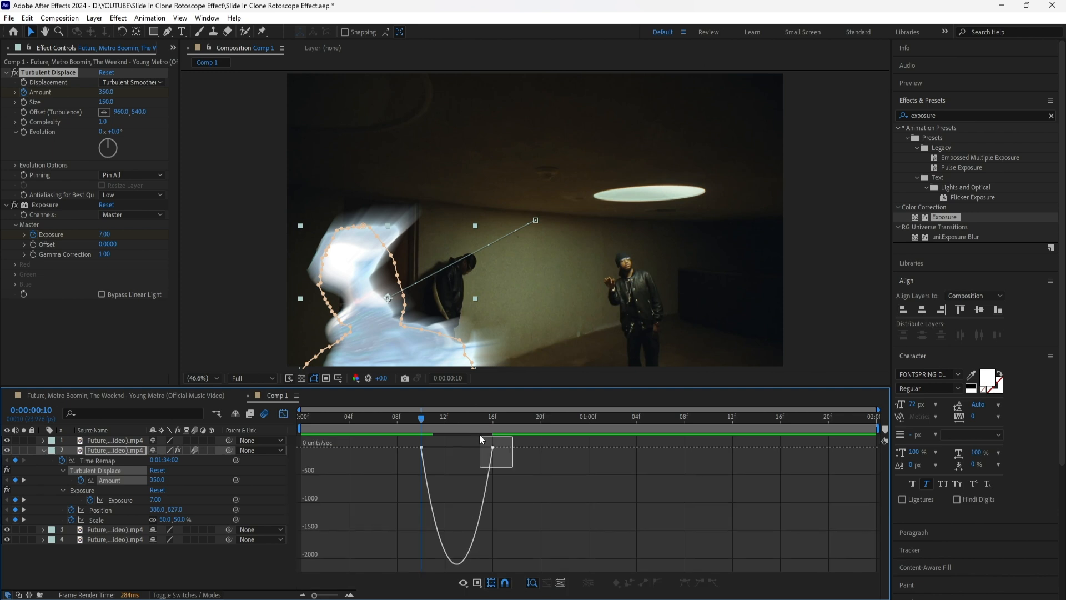
pyautogui.moveTo(481, 448); pyautogui.dragTo(451, 447)
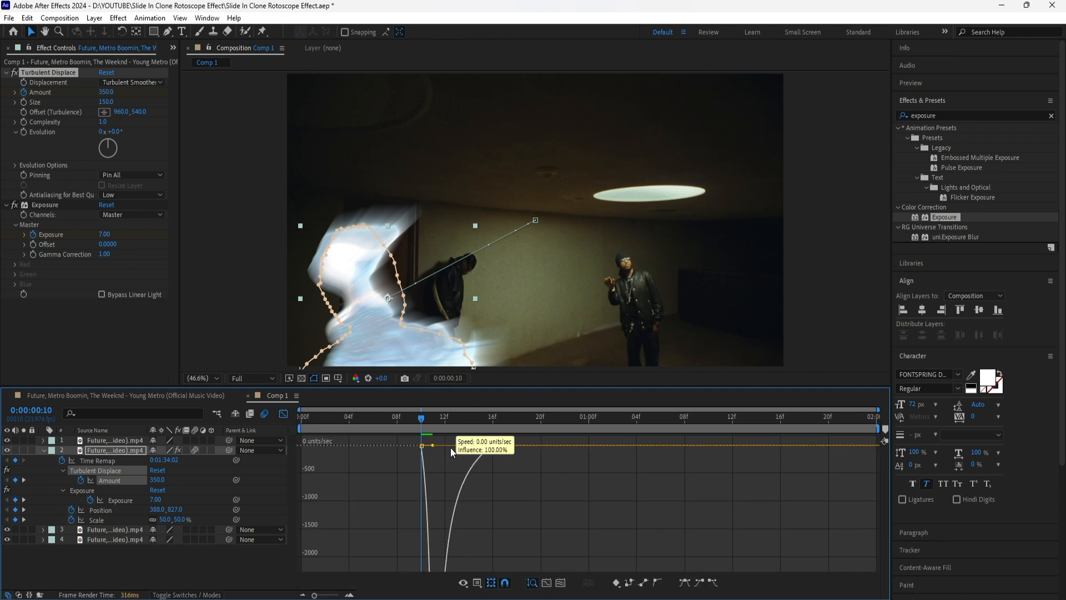
pyautogui.click(283, 414)
# Shape the Exposure speed graph into a sharp early peak near frame 11 and play back the transition.
pyautogui.click(124, 502)
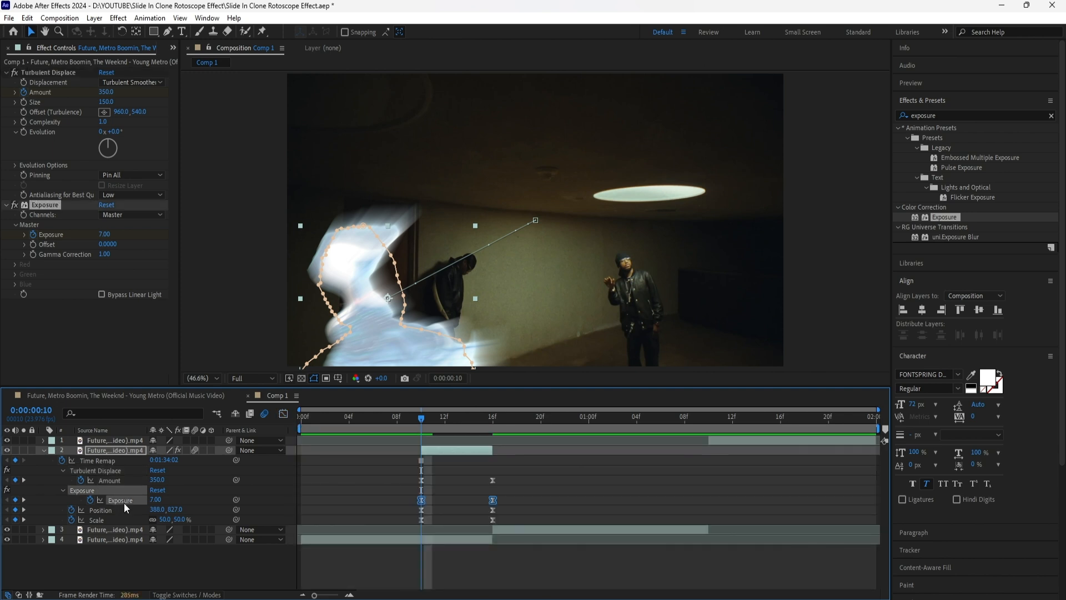
pyautogui.click(284, 413)
pyautogui.moveTo(492, 445); pyautogui.dragTo(454, 447)
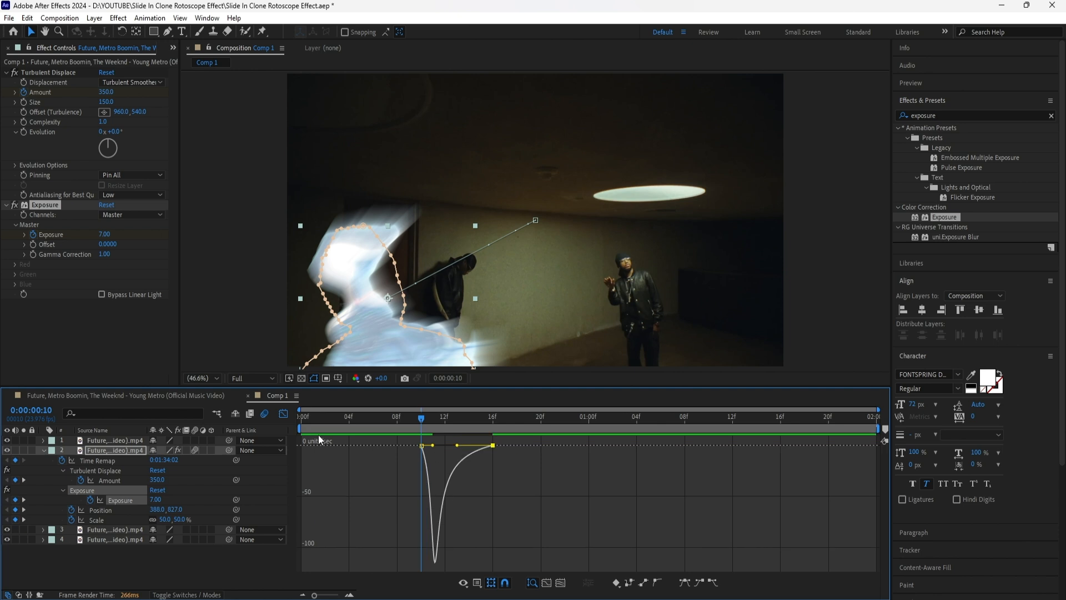
pyautogui.click(283, 414)
pyautogui.press('space')
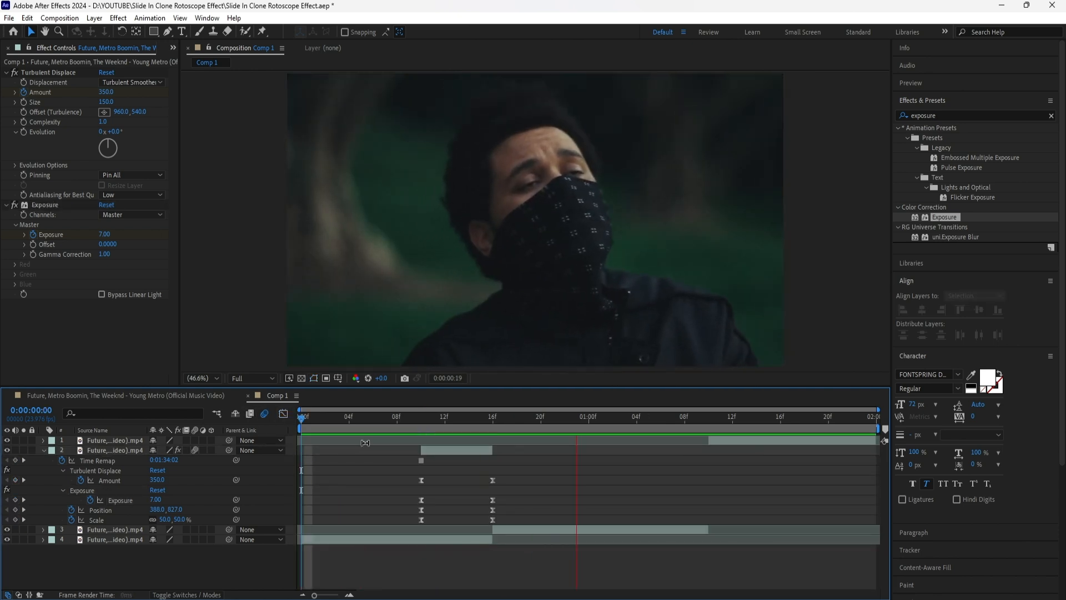
pyautogui.press('space')
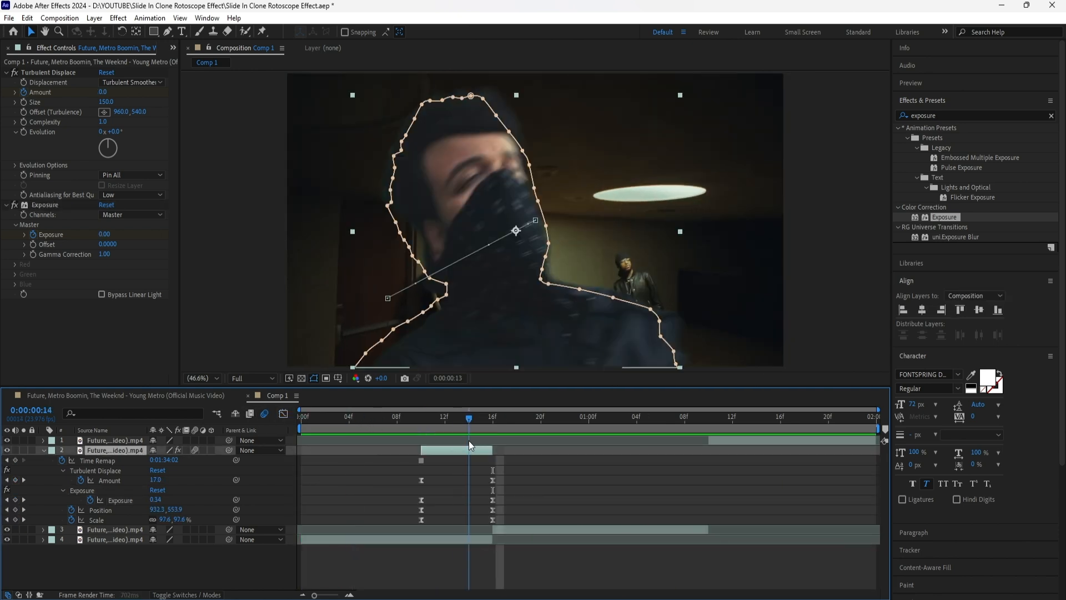
# Add an adjustment layer above the frozen layer, spanning frames 14 to 18 around the cut at frame 16.
pyautogui.moveTo(469, 441); pyautogui.dragTo(482, 439)
pyautogui.press('pagedown')
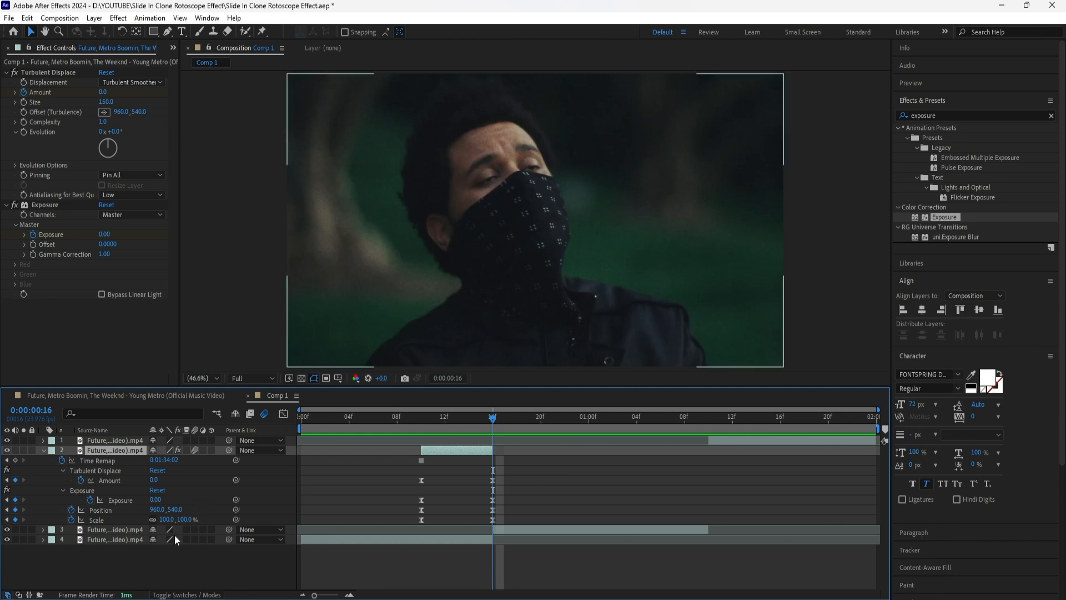
pyautogui.click(44, 451)
pyautogui.rightClick(169, 339)
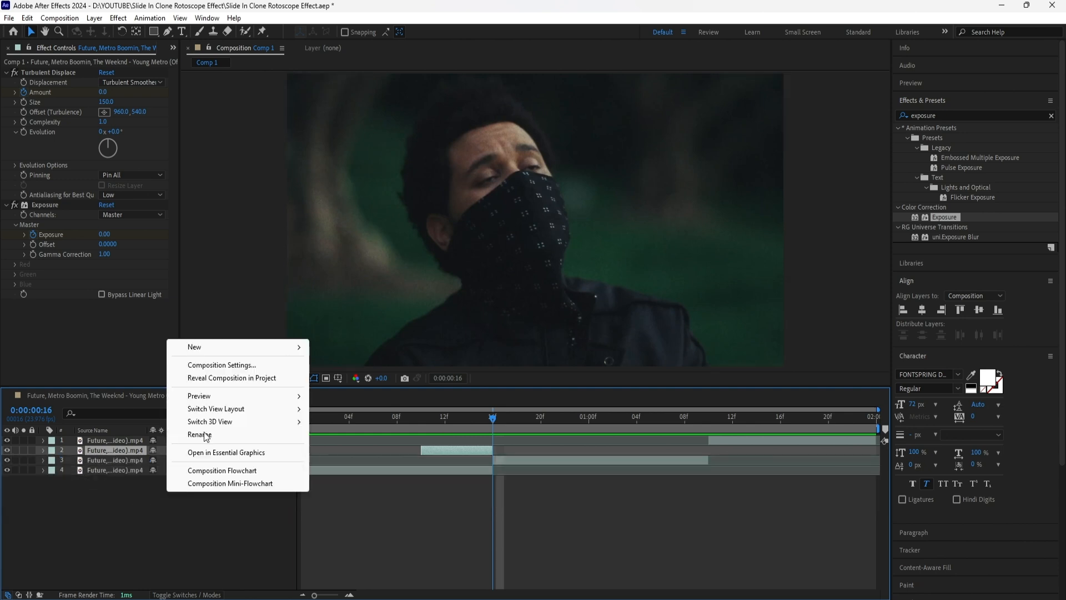
pyautogui.moveTo(248, 349)
pyautogui.click(361, 453)
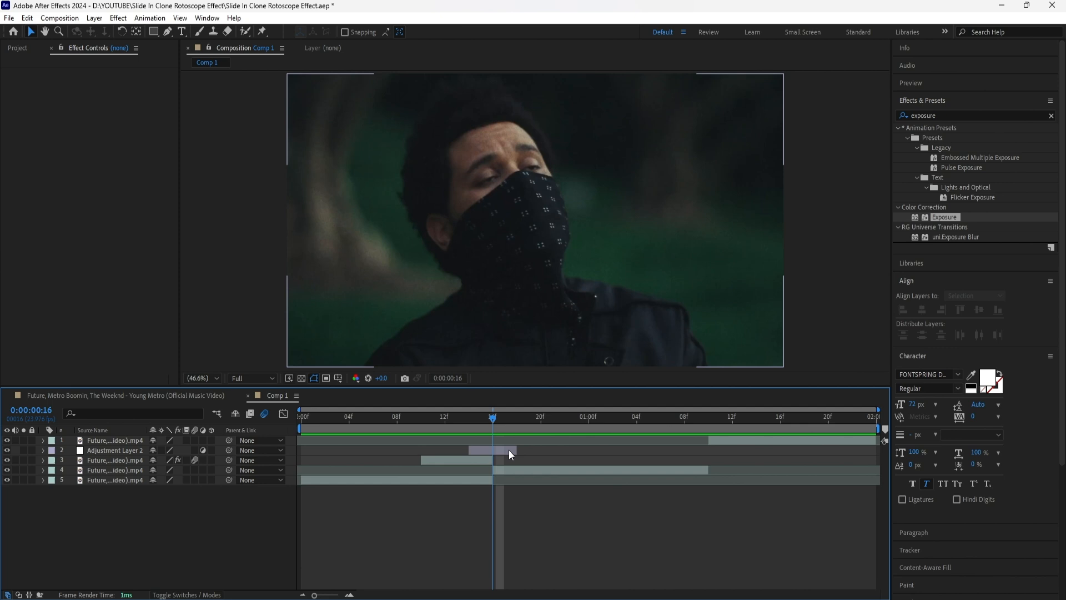
# Apply Directional Blur to the adjustment layer and keyframe its blur length at 100 on frame 16.
pyautogui.click(509, 450)
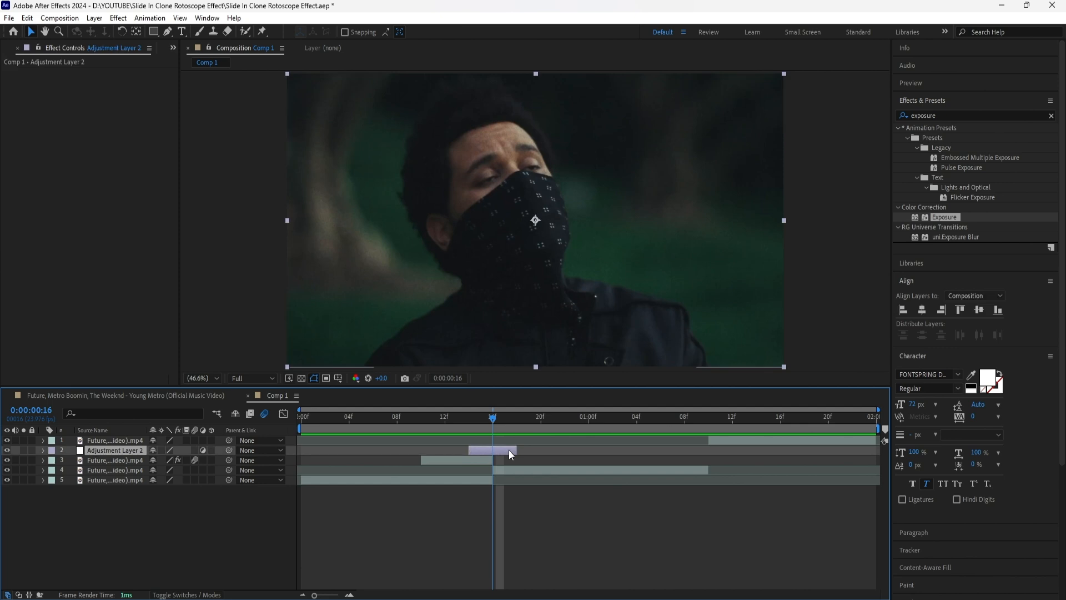
pyautogui.click(1051, 116)
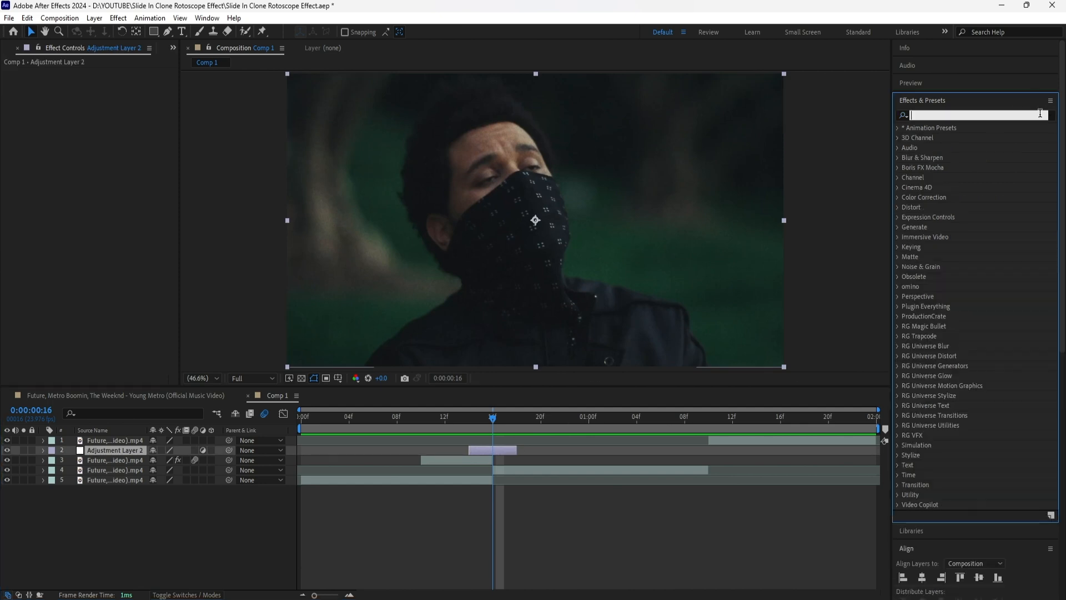
pyautogui.write('direction')
pyautogui.moveTo(953, 167); pyautogui.dragTo(122, 452)
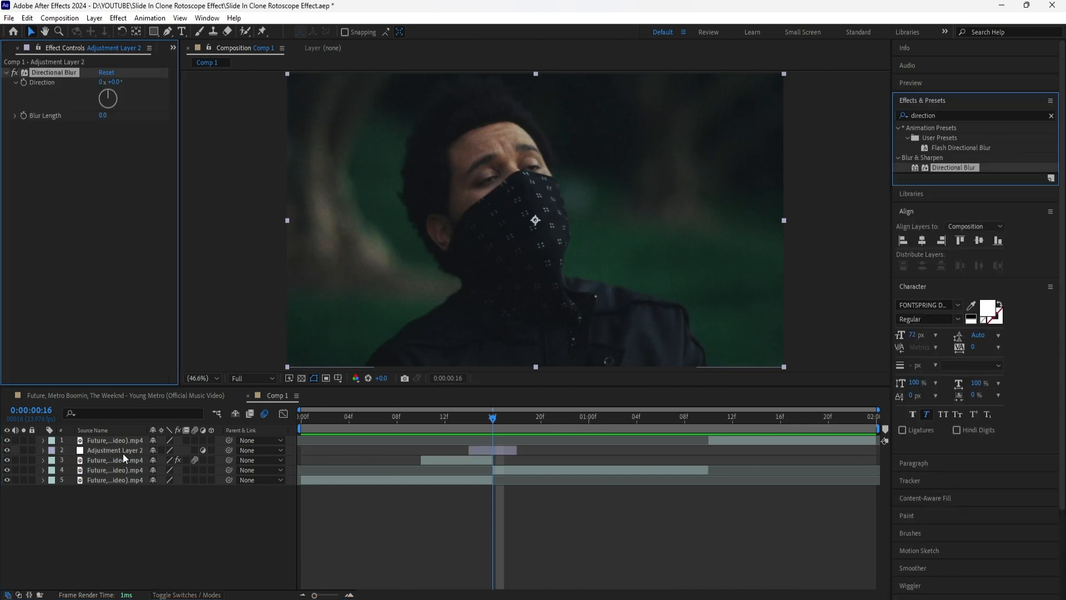
pyautogui.click(103, 116)
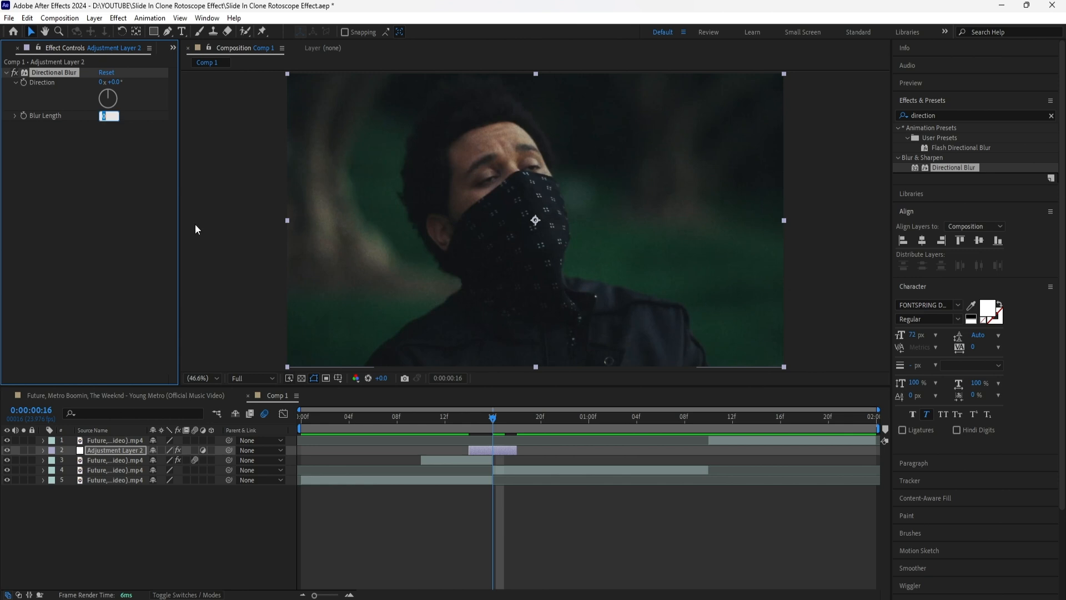
pyautogui.write('100')
pyautogui.press('Return')
pyautogui.press('u')
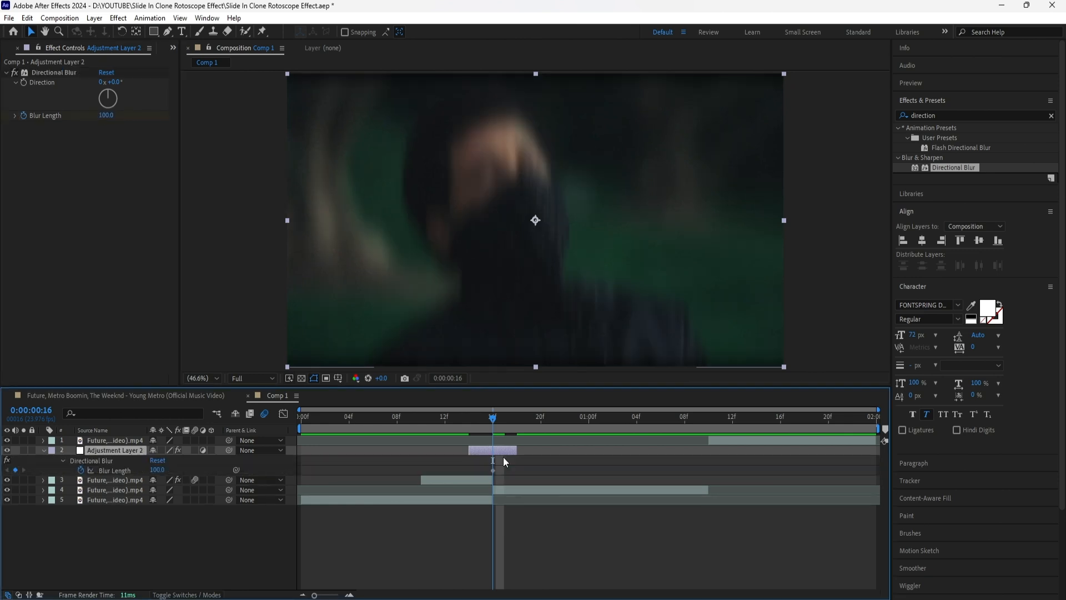
# Keyframe the adjustment layer's blur length at 0 on frames 14 and 18.
pyautogui.moveTo(496, 423); pyautogui.dragTo(477, 430)
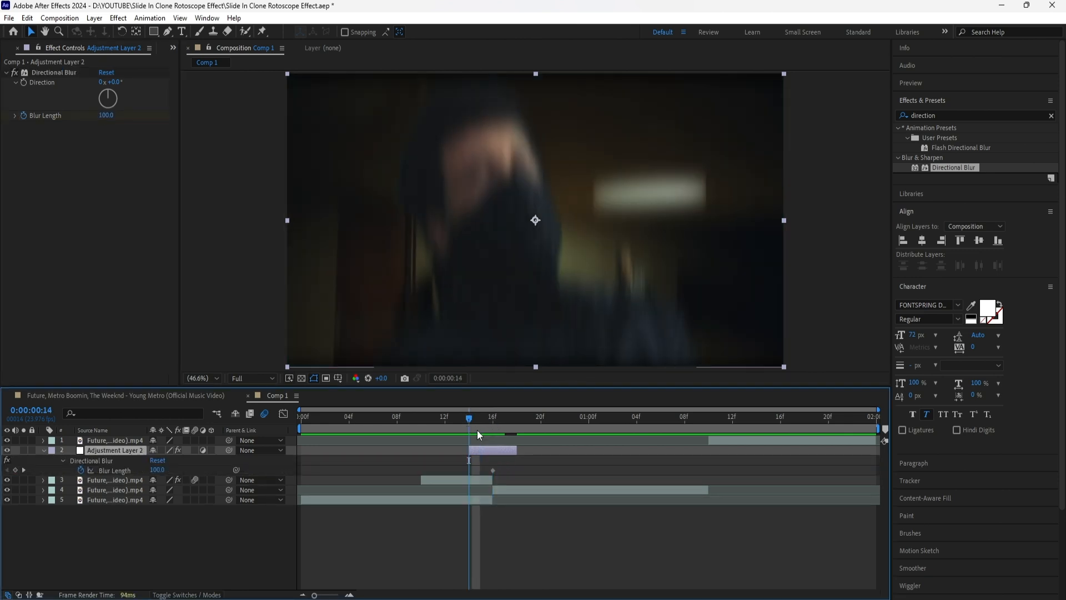
pyautogui.click(106, 115)
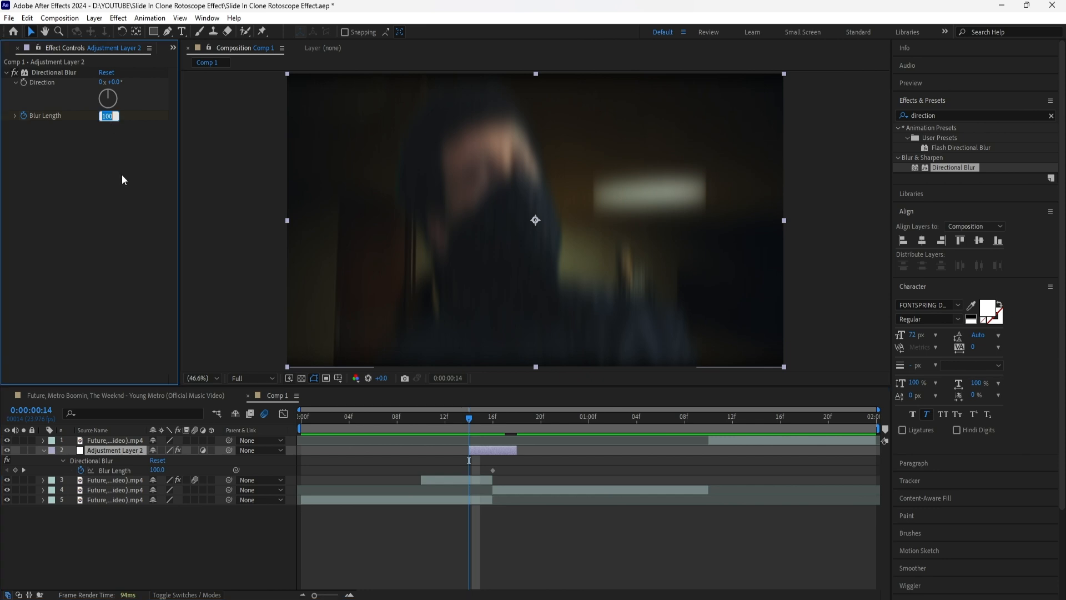
pyautogui.write('0')
pyautogui.press('Return')
pyautogui.moveTo(472, 423); pyautogui.dragTo(514, 415)
pyautogui.hotkey('ctrl', 'v')
# Apply Easy Ease to all three blur length keyframes of the adjustment layer.
pyautogui.moveTo(532, 464); pyautogui.dragTo(454, 471)
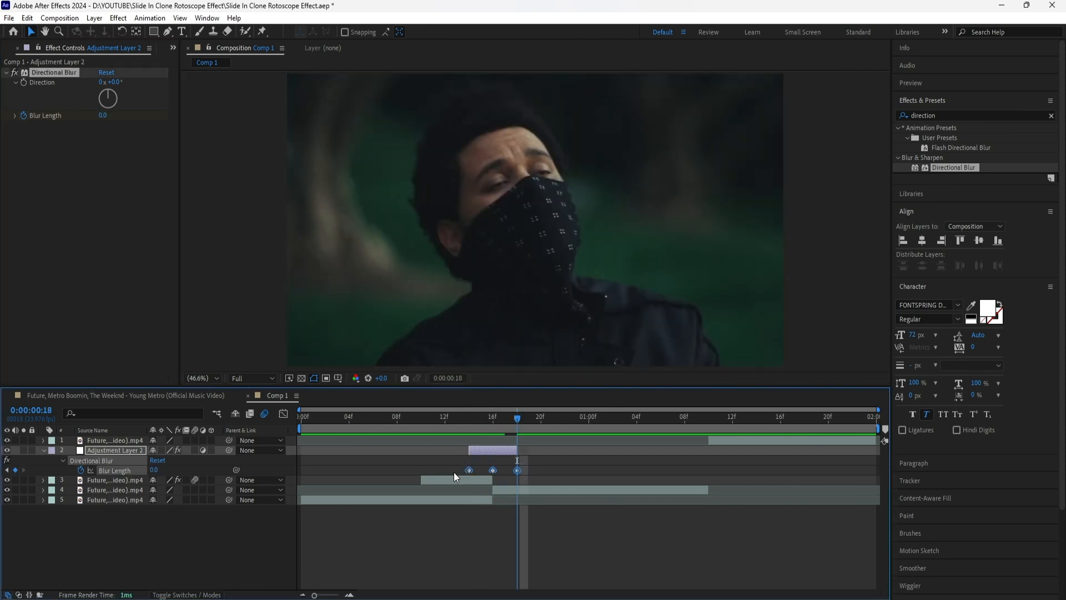
pyautogui.rightClick(517, 471)
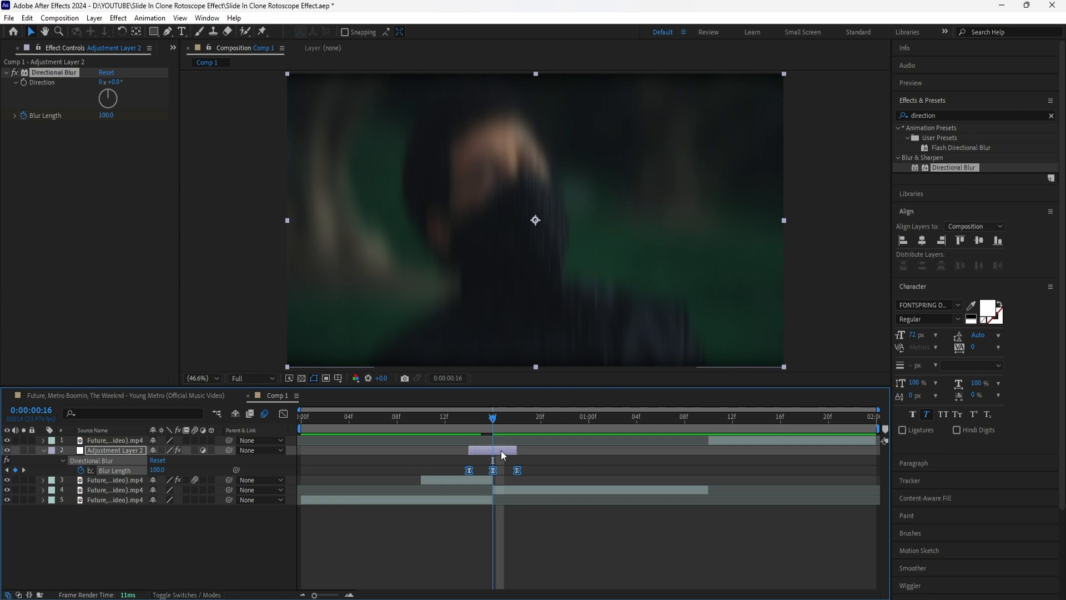
# Apply Exposure to the adjustment layer and keyframe its master exposure at 4 on frame 16.
pyautogui.click(503, 455)
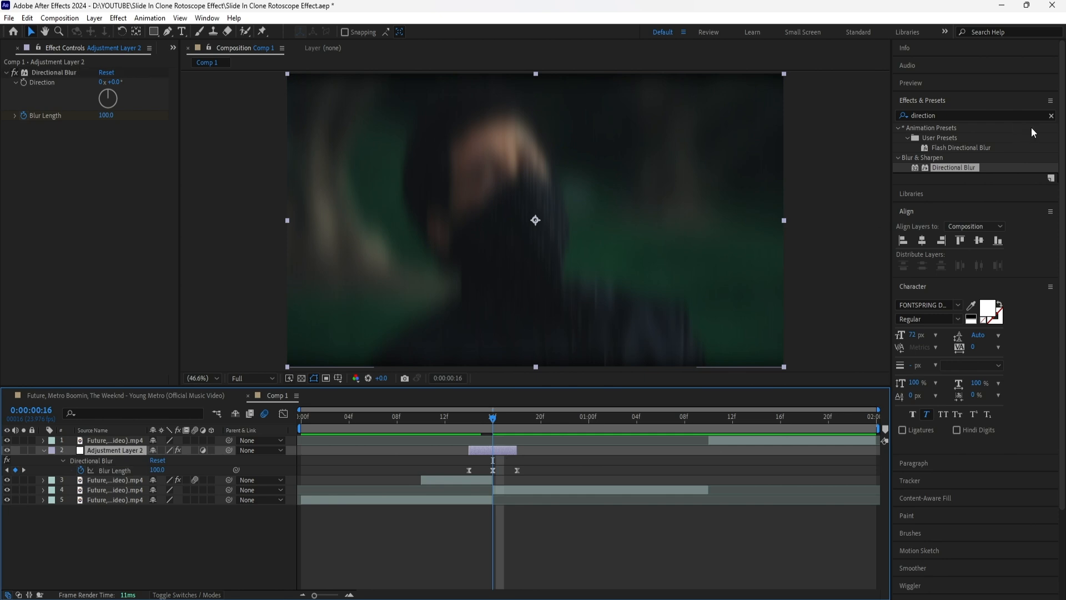
pyautogui.click(1051, 115)
pyautogui.write('exposure')
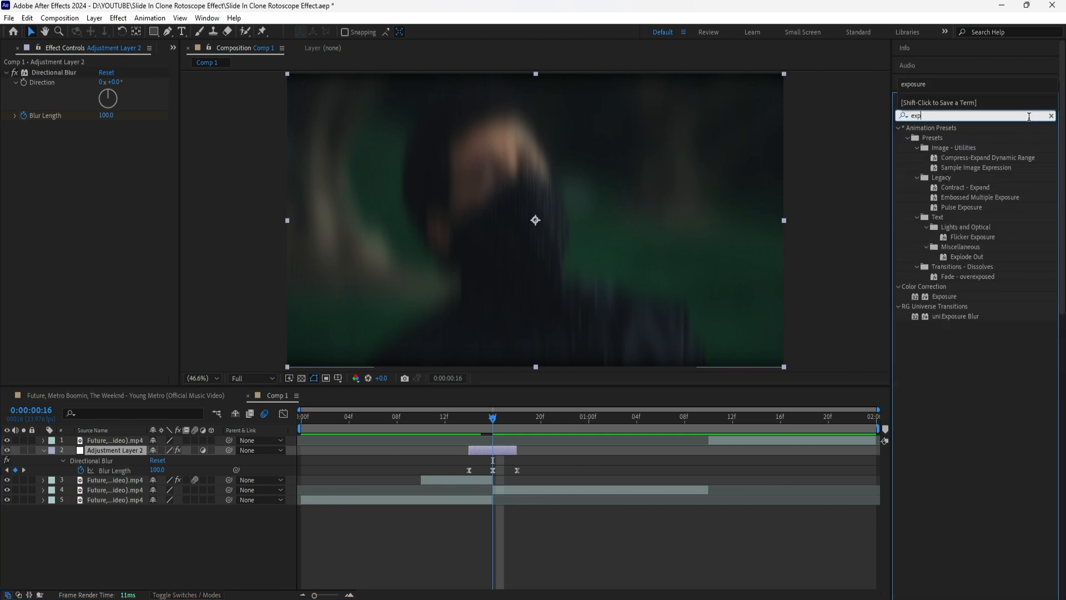
pyautogui.doubleClick(944, 216)
pyautogui.click(106, 155)
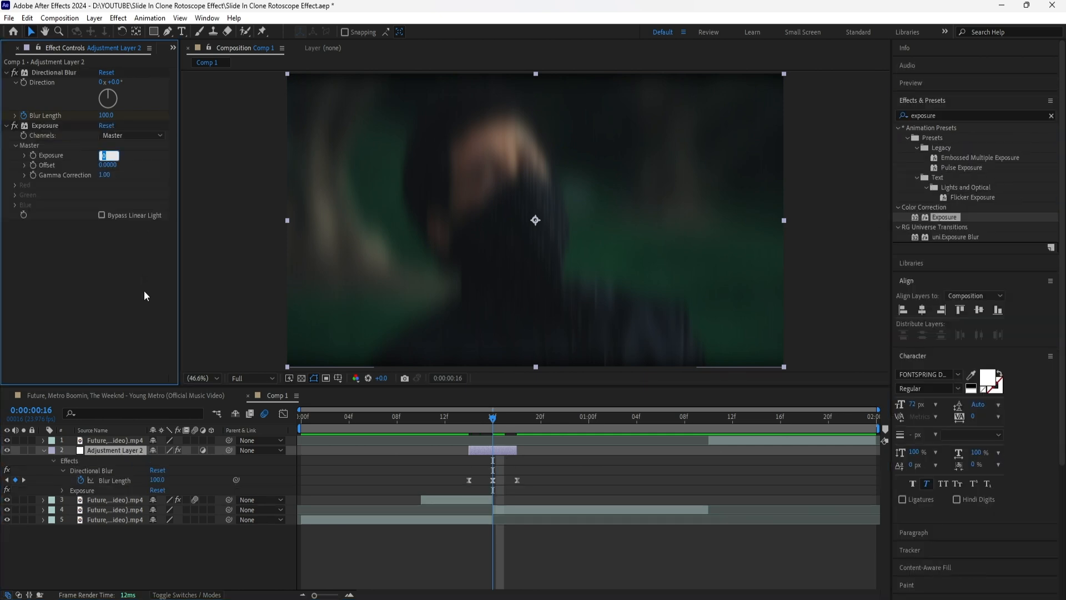
pyautogui.write('4')
pyautogui.press('Return')
# Keyframe the adjustment layer's exposure at 0 on frames 14 and 18.
pyautogui.click(497, 448)
pyautogui.press('j')
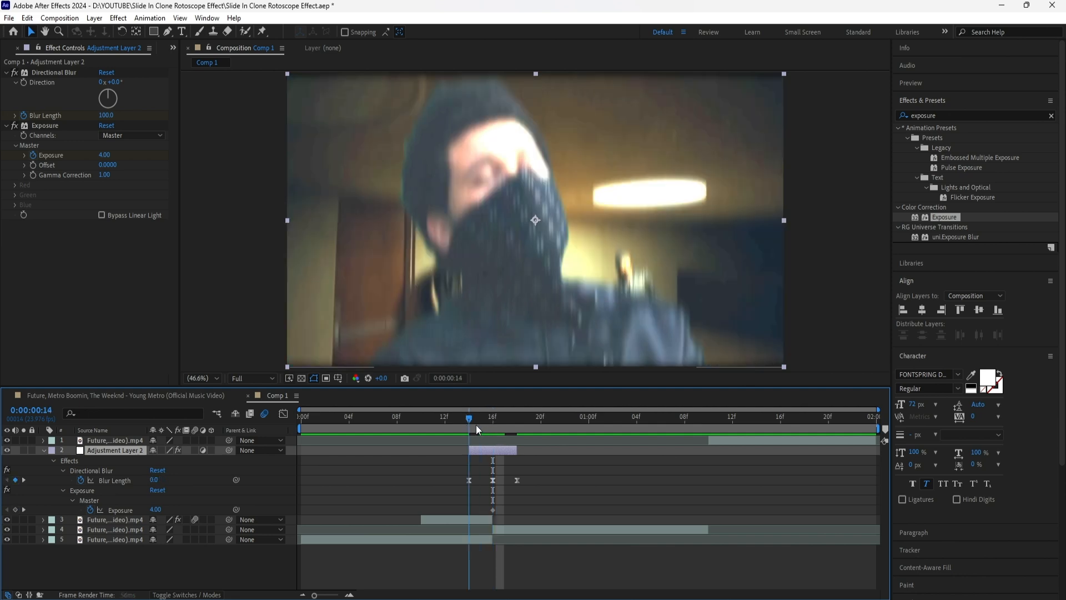
pyautogui.click(105, 156)
pyautogui.write('0')
pyautogui.press('Return')
pyautogui.moveTo(472, 417); pyautogui.dragTo(517, 421)
pyautogui.click(110, 156)
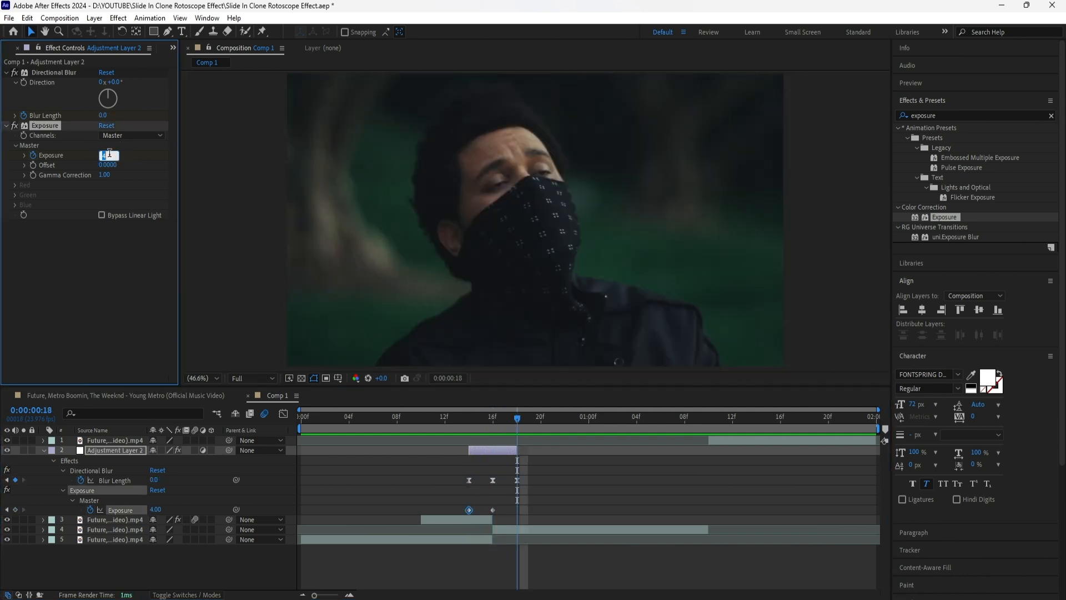
pyautogui.write('0')
# Apply Easy Ease to the adjustment layer's three exposure keyframes and preview the transition.
pyautogui.click(452, 507)
pyautogui.moveTo(527, 514); pyautogui.dragTo(464, 503)
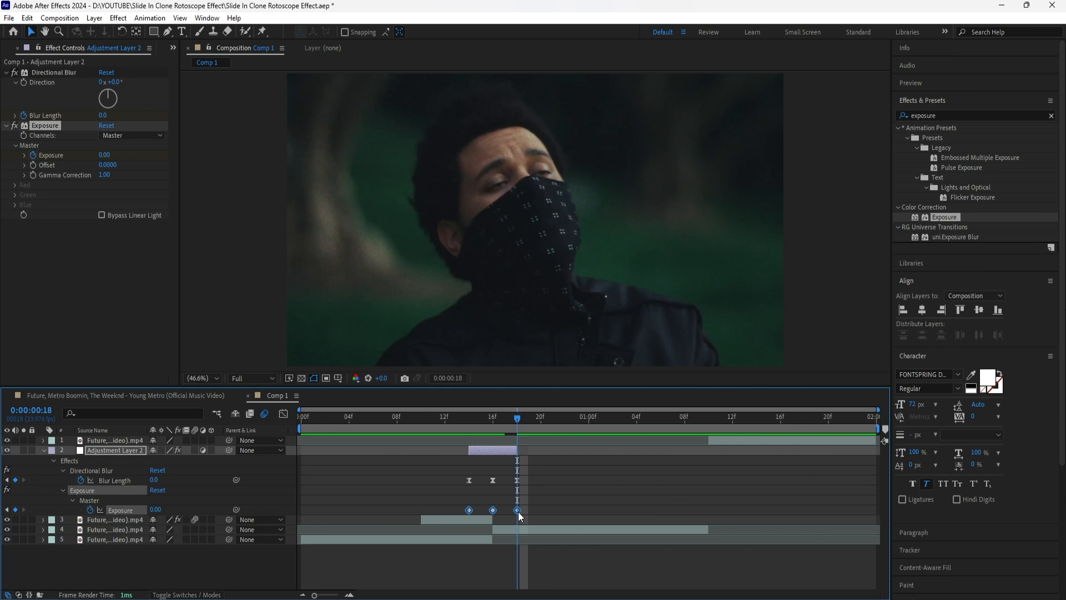
pyautogui.press('space')
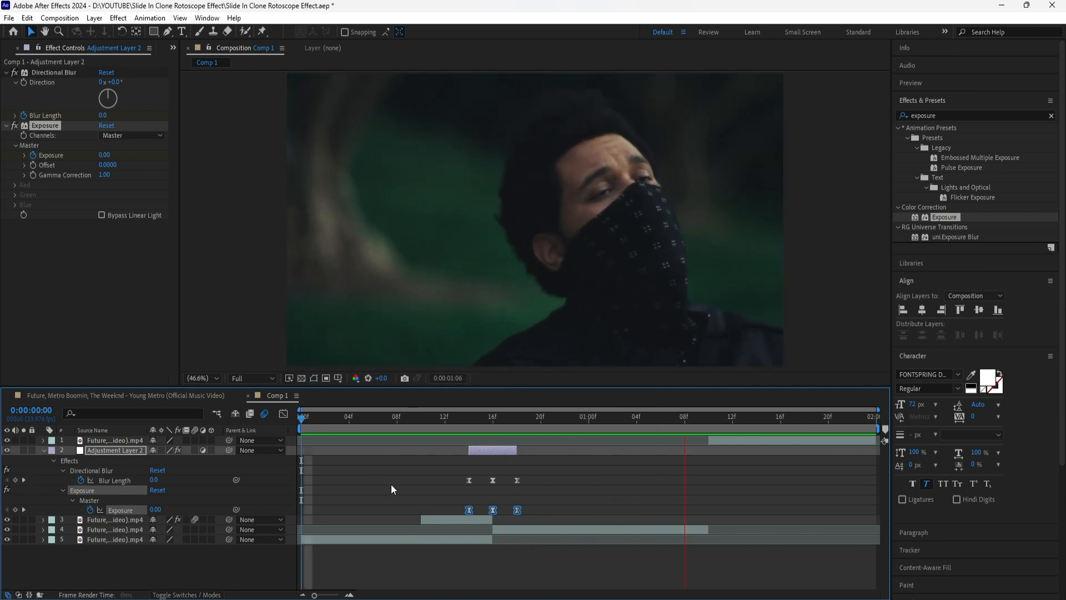
# Check the blurred frame edges at frame 16 against the transparency grid.
pyautogui.click(508, 451)
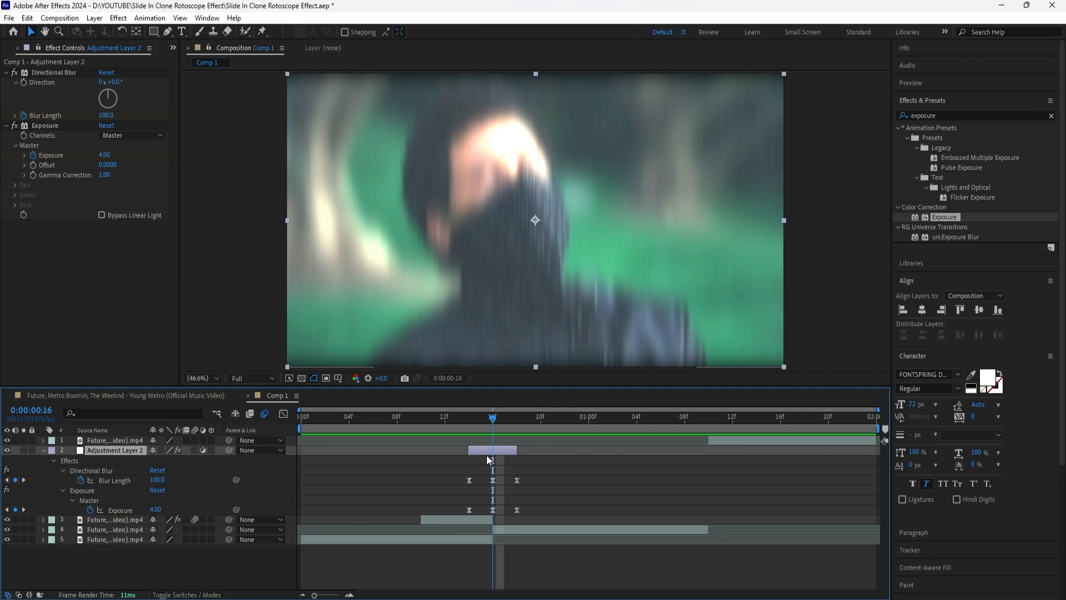
pyautogui.click(300, 380)
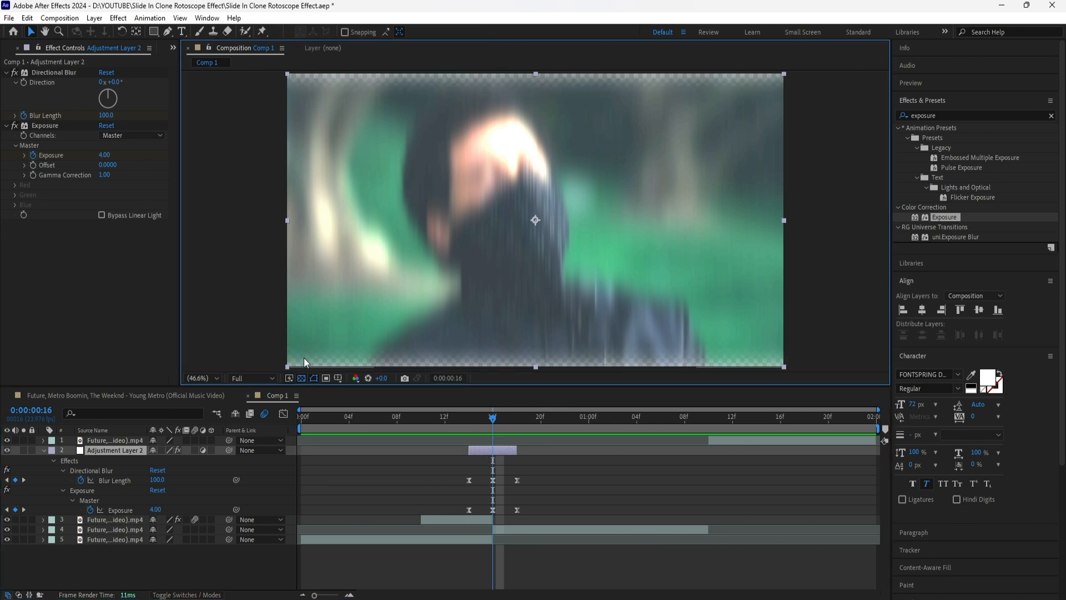
pyautogui.click(301, 378)
# Apply Motion Tile with output height 300 and mirrored edges to the first clip, and copy the effect to the second clip.
pyautogui.click(142, 538)
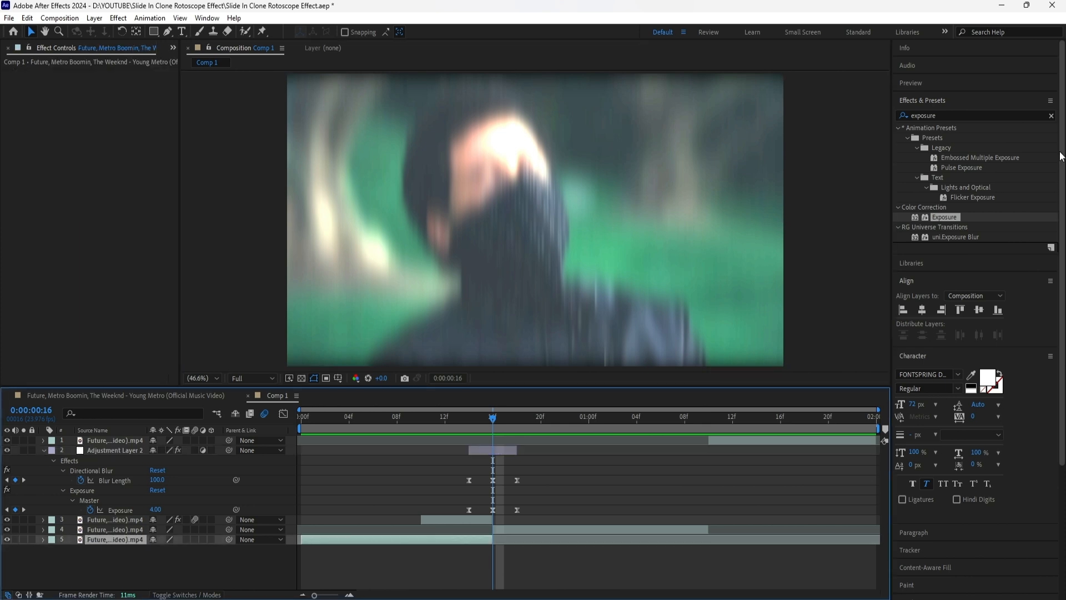
pyautogui.click(1051, 116)
pyautogui.write('motion')
pyautogui.moveTo(939, 256); pyautogui.dragTo(124, 542)
pyautogui.click(105, 121)
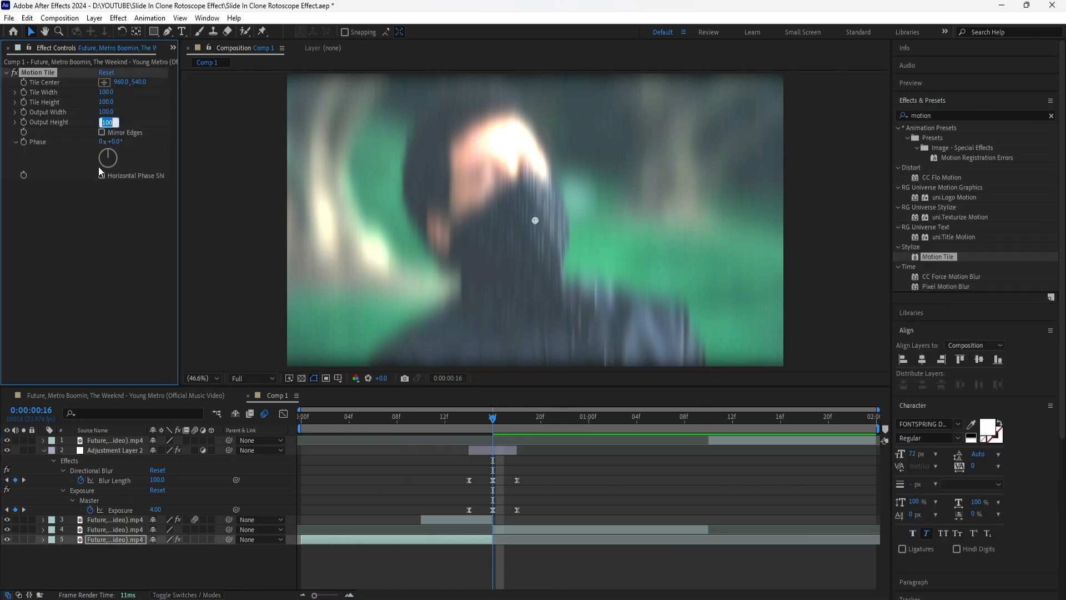
pyautogui.write('300')
pyautogui.press('Return')
pyautogui.click(102, 133)
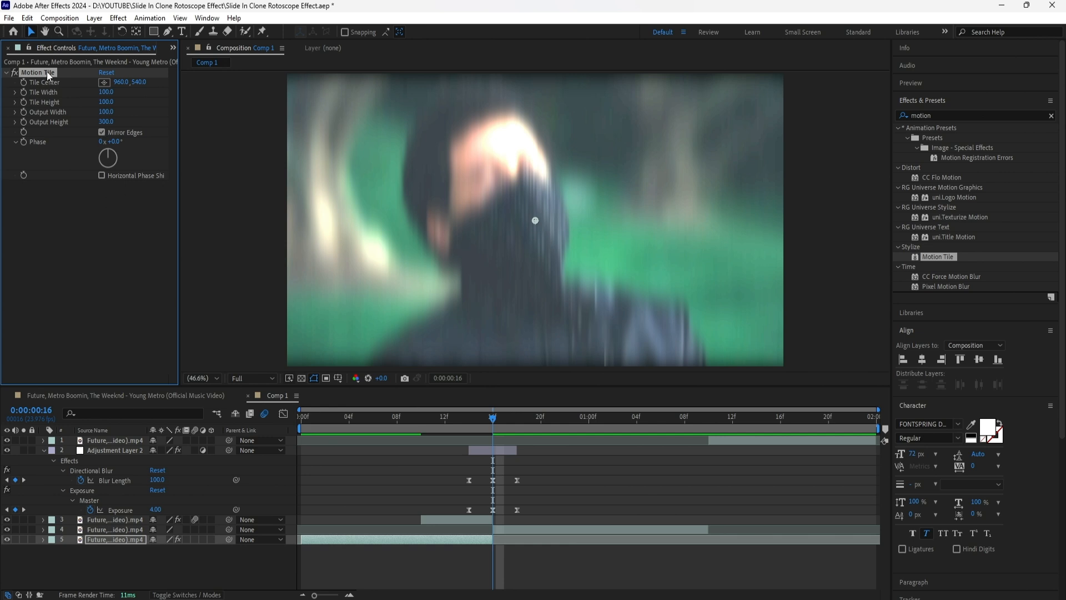
pyautogui.click(124, 529)
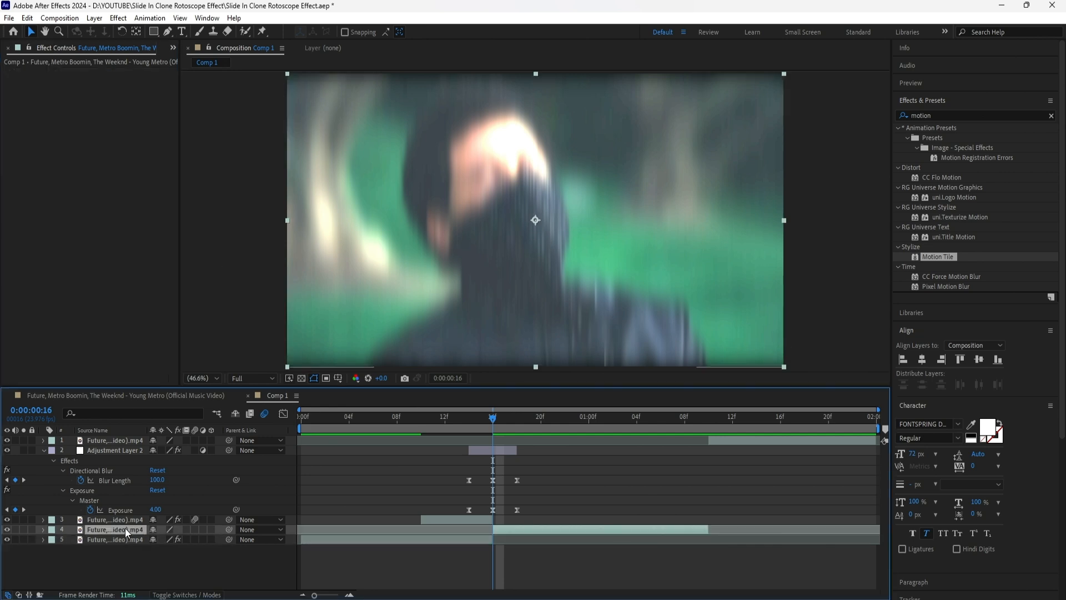
pyautogui.hotkey('ctrl', 'v')
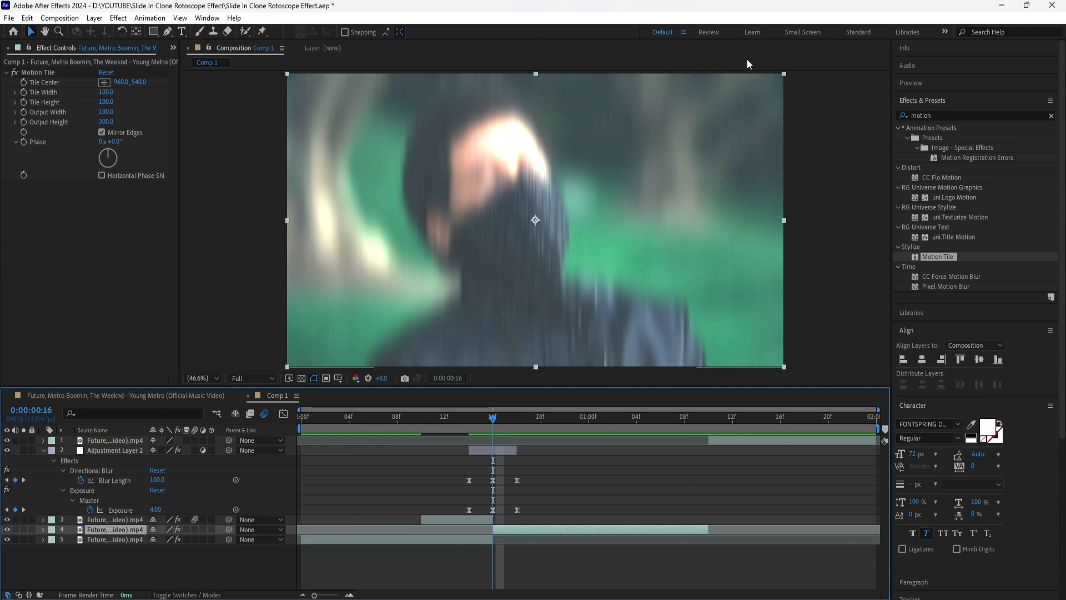
# Duplicate the third clip, trim the copy to six frames, freeze it and move it to span 0:00:01:04 to 0:00:01:10.
pyautogui.click(708, 435)
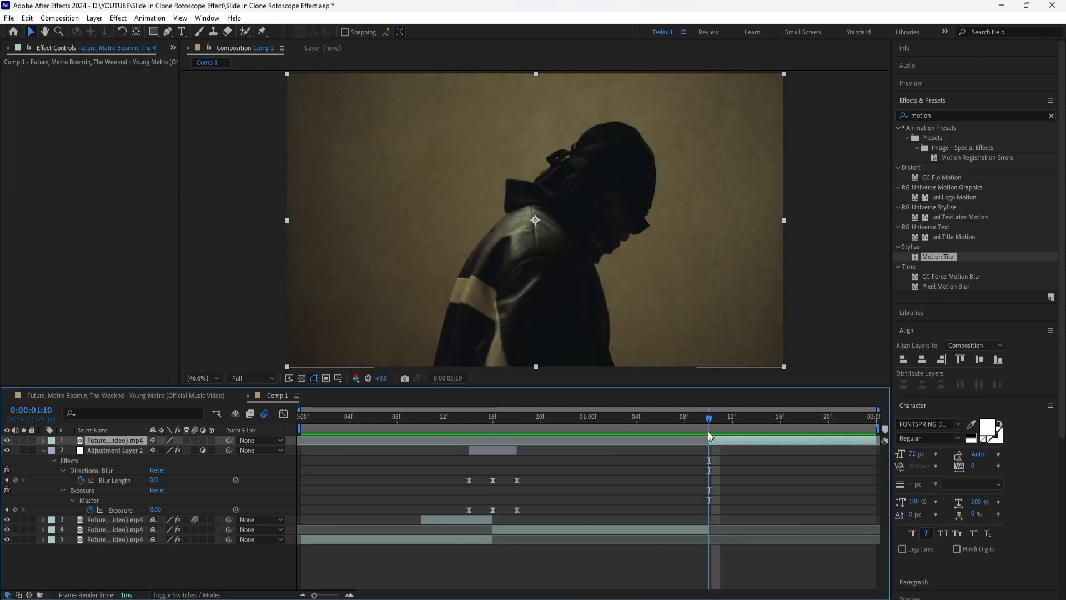
pyautogui.moveTo(708, 431)
pyautogui.mouseDown()
pyautogui.moveTo(678, 434)
pyautogui.moveTo(704, 431)
pyautogui.mouseUp()
pyautogui.click(688, 528)
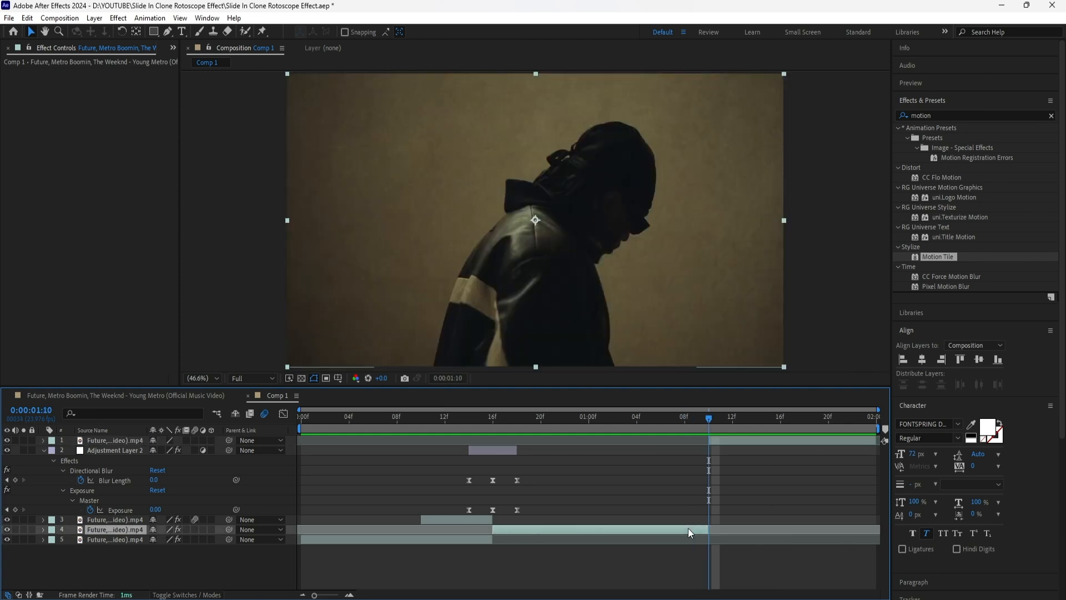
pyautogui.click(739, 443)
pyautogui.click(43, 450)
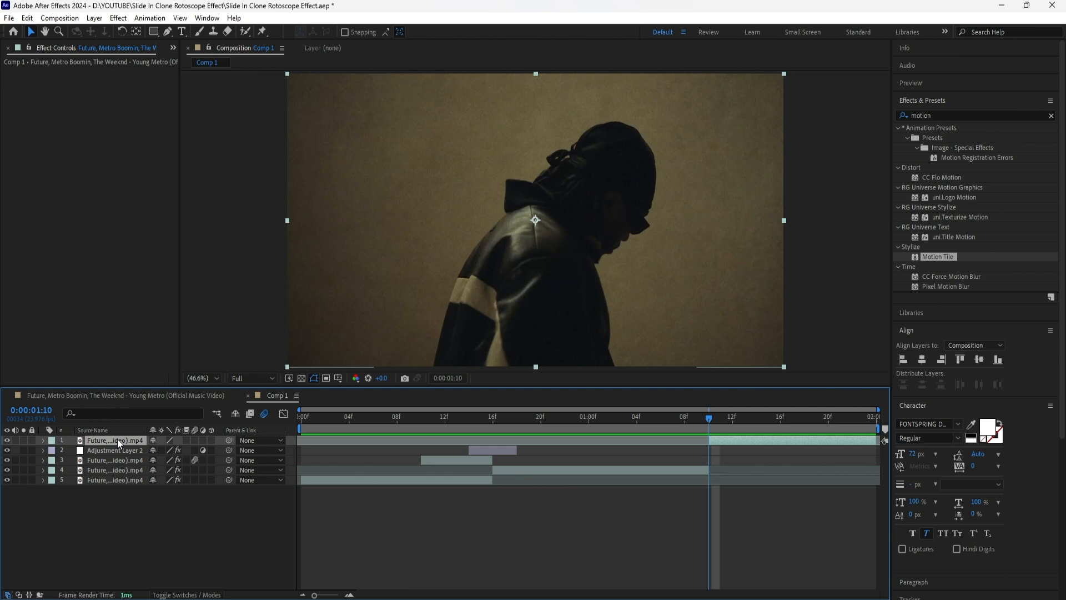
pyautogui.hotkey('ctrl', 'd')
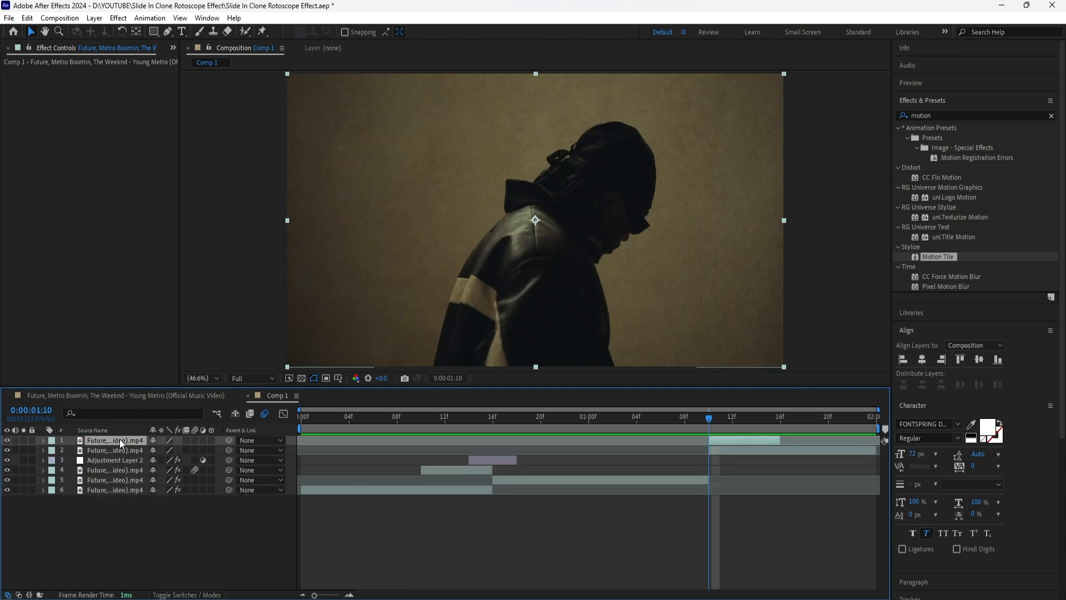
pyautogui.rightClick(119, 439)
pyautogui.moveTo(191, 154)
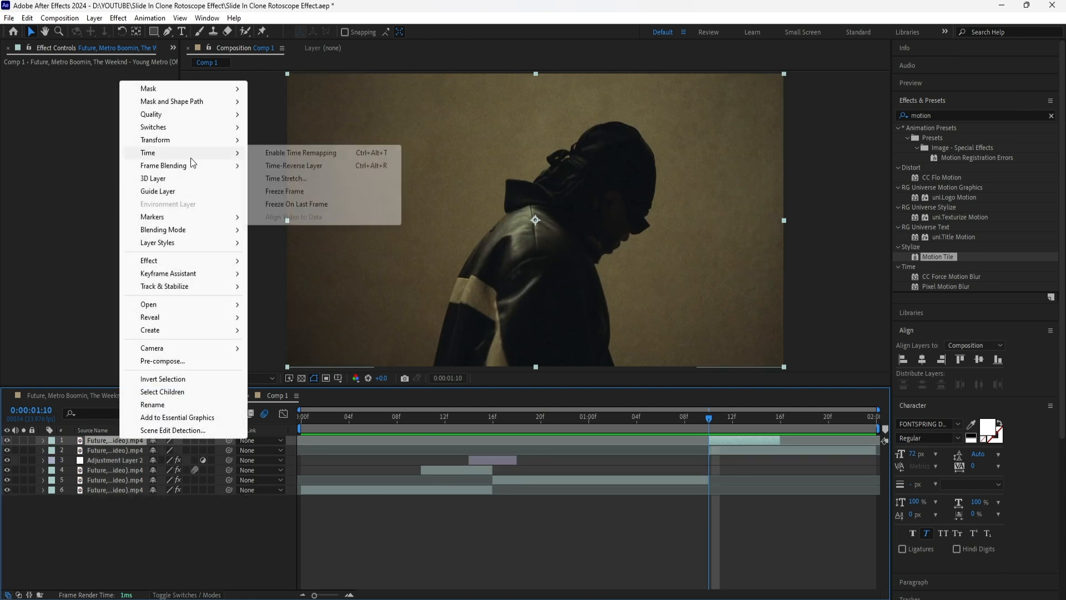
pyautogui.click(321, 189)
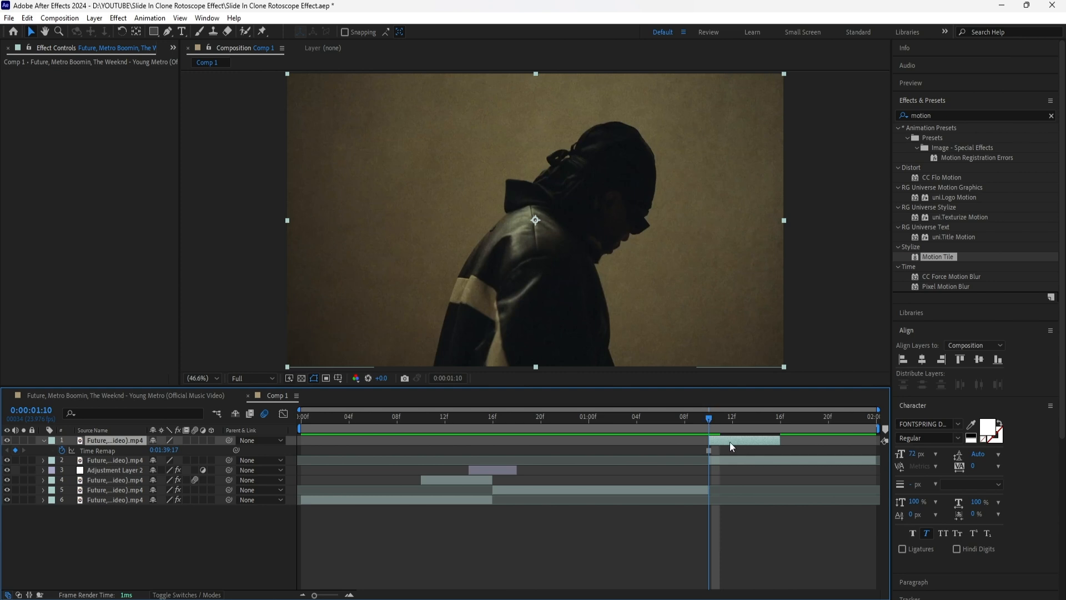
pyautogui.moveTo(752, 442); pyautogui.dragTo(679, 441)
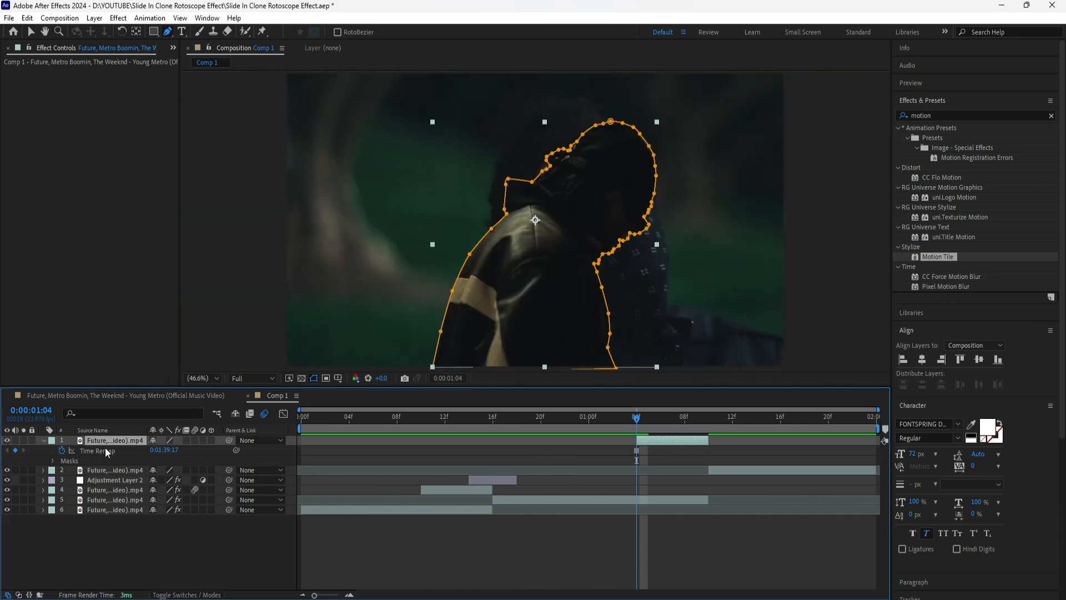
# Set the frozen layer's mask feather to 4 pixels and its mask expansion to -2 pixels.
pyautogui.press('m')
pyautogui.press('m')
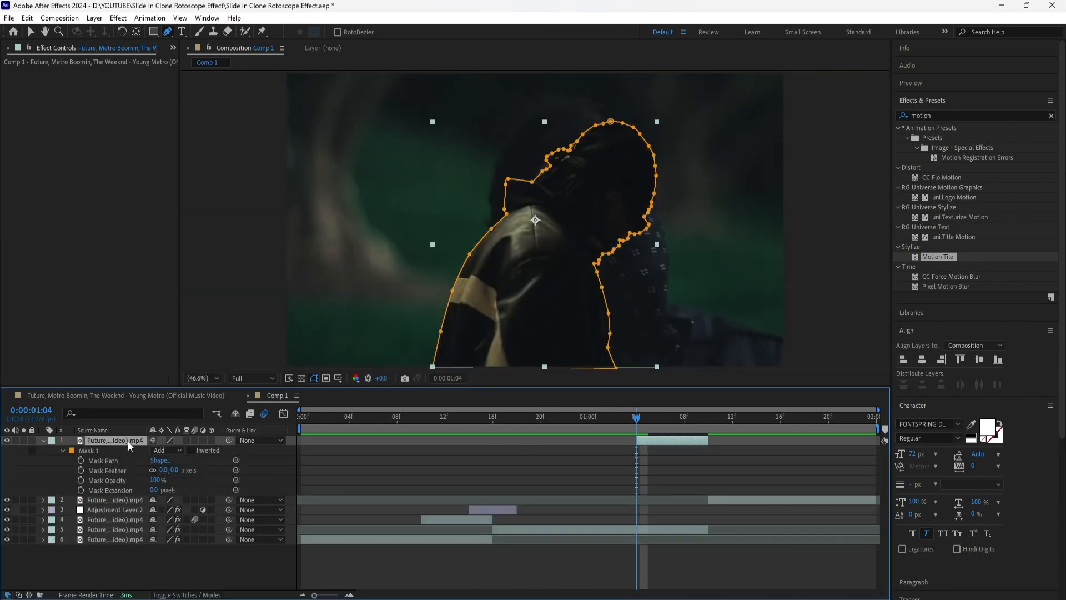
pyautogui.click(174, 470)
pyautogui.write('4')
pyautogui.press('Return')
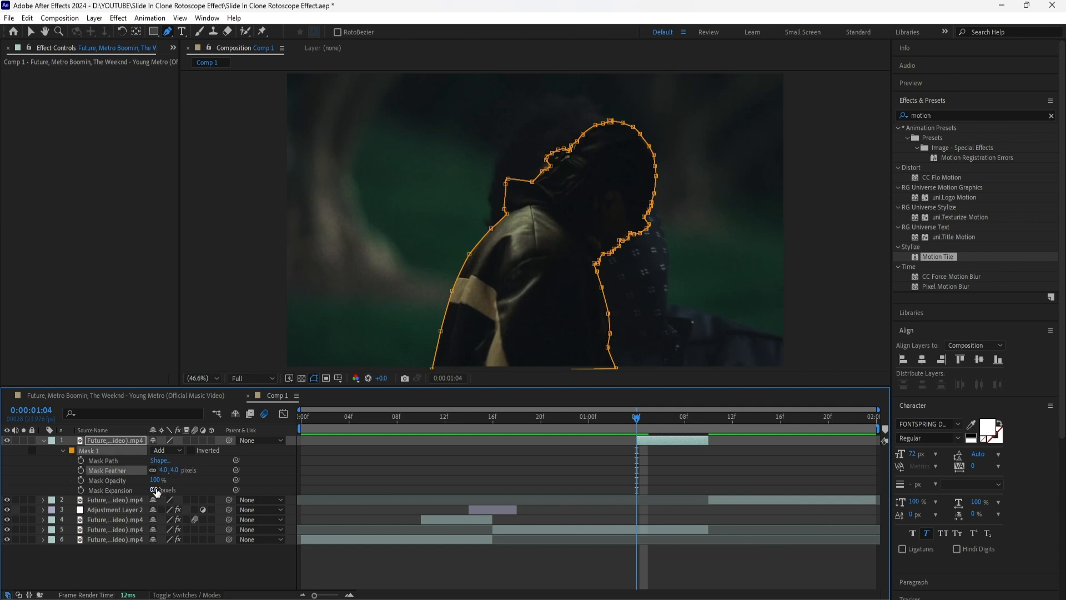
pyautogui.click(156, 490)
pyautogui.write('-2')
pyautogui.press('Return')
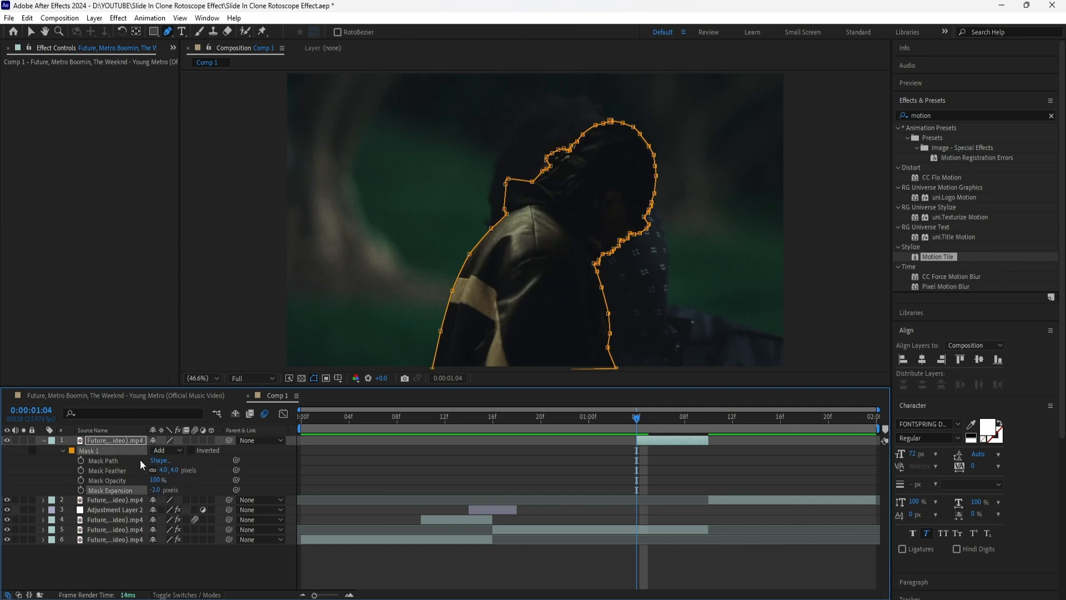
# Keyframe the frozen layer's scale from 50% at 0:00:01:04 to 100% at 0:00:01:10.
pyautogui.click(654, 441)
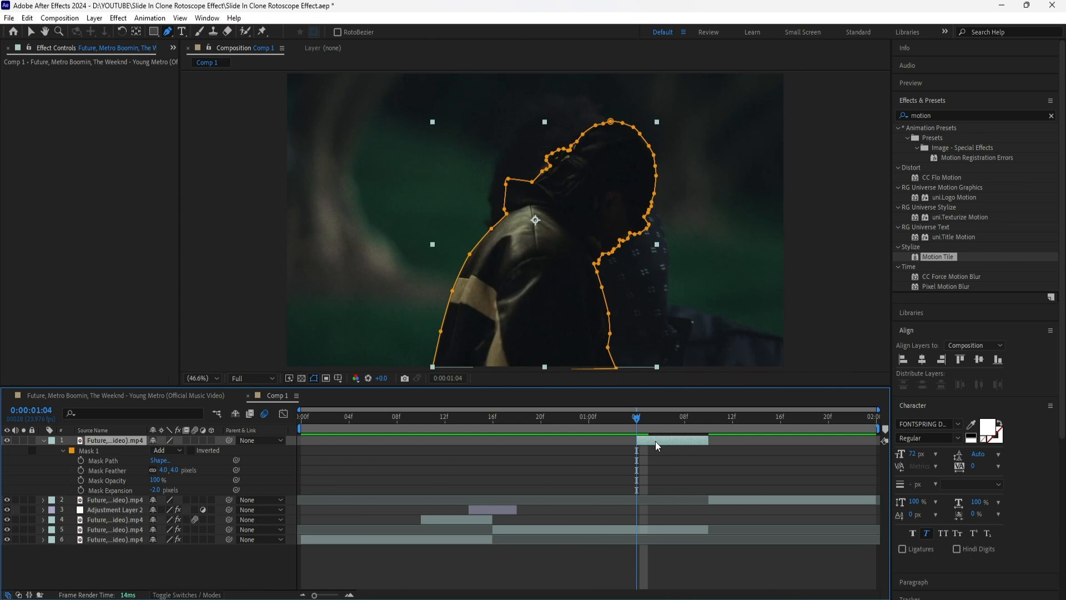
pyautogui.press('p')
pyautogui.hotkey('shift', 's')
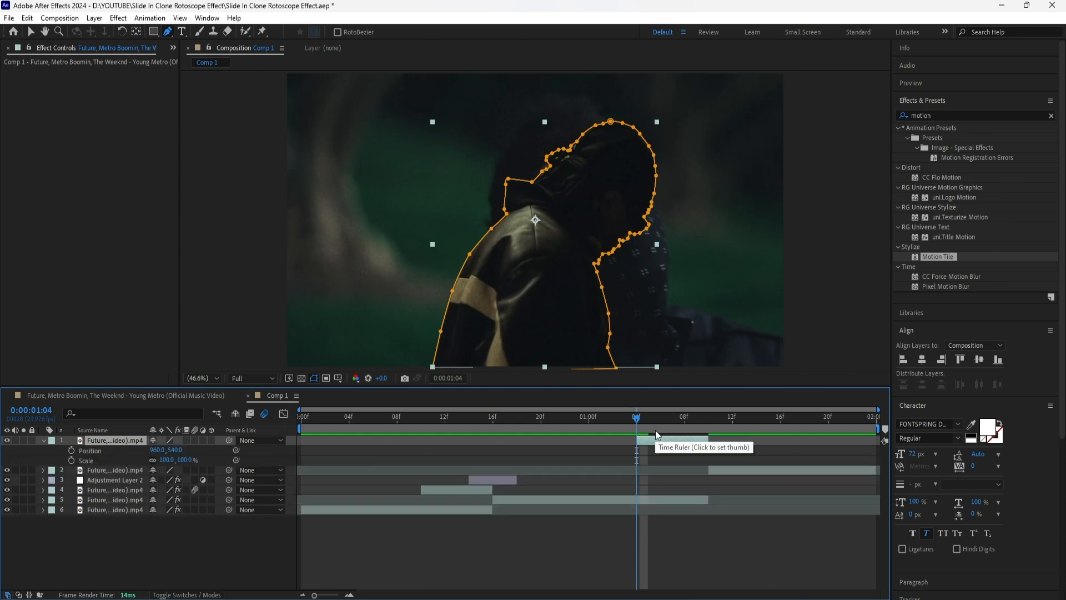
pyautogui.click(71, 461)
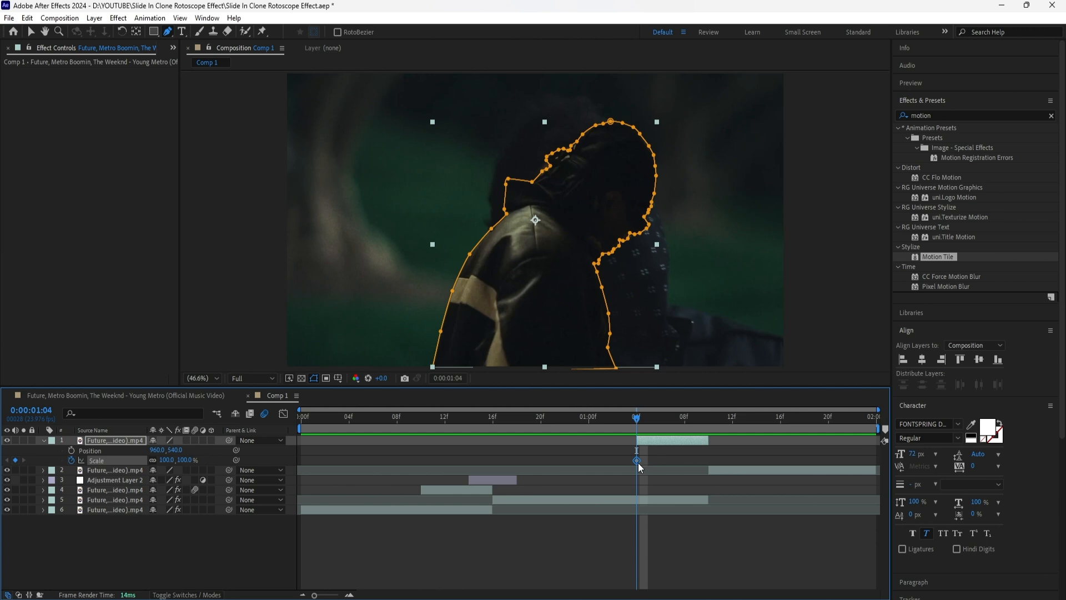
pyautogui.moveTo(638, 462); pyautogui.dragTo(709, 461)
pyautogui.click(187, 460)
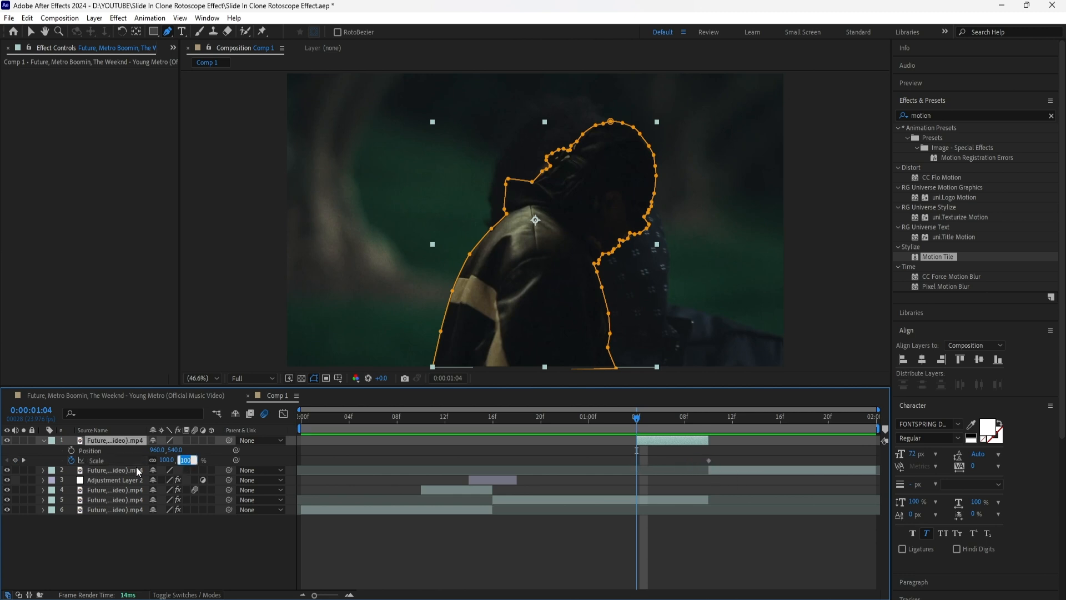
pyautogui.write('50')
pyautogui.press('Return')
# Keyframe the frozen layer's position from about 423, 856 at 0:00:01:04 to 960, 540 at 0:00:01:10.
pyautogui.click(72, 450)
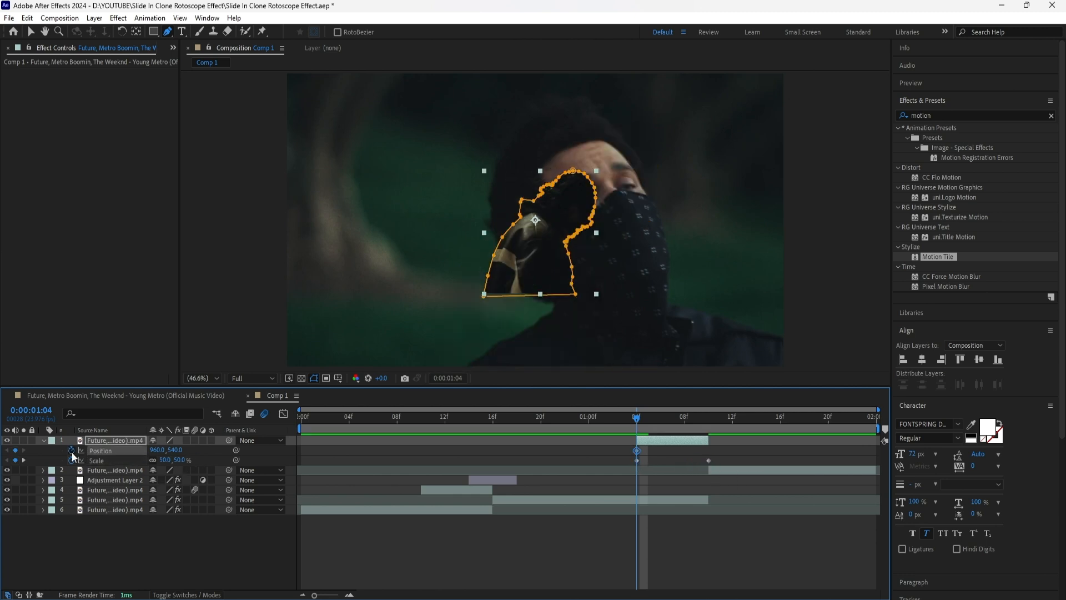
pyautogui.moveTo(637, 450); pyautogui.dragTo(708, 457)
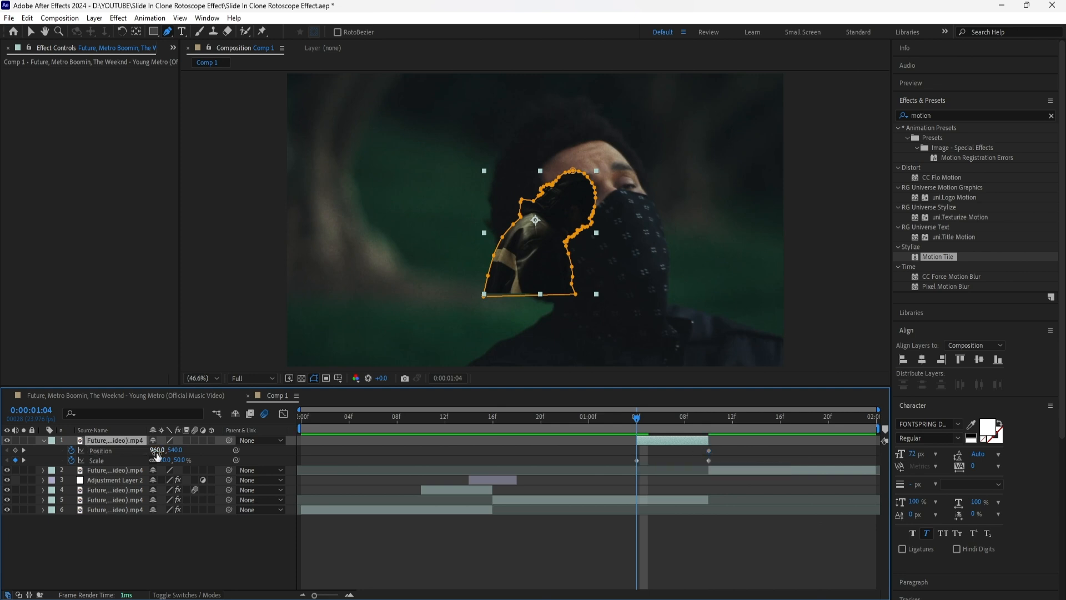
pyautogui.moveTo(157, 450); pyautogui.dragTo(288, 450)
pyautogui.moveTo(157, 450); pyautogui.dragTo(111, 450)
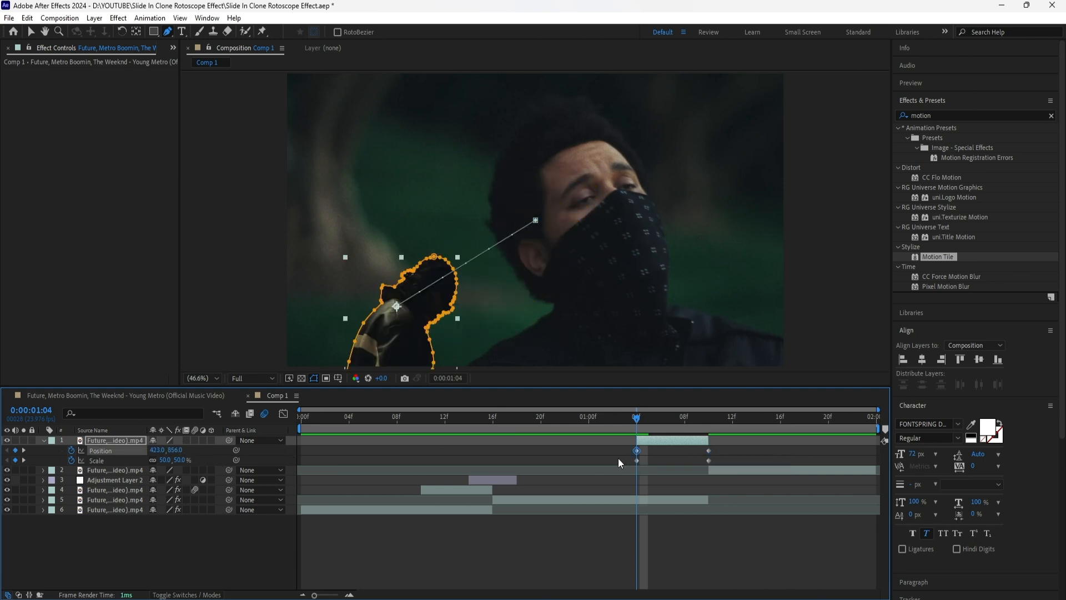
# Apply Easy Ease to the frozen layer's position and scale keyframes and enable motion blur for the layer.
pyautogui.moveTo(715, 442); pyautogui.dragTo(616, 459)
pyautogui.rightClick(709, 451)
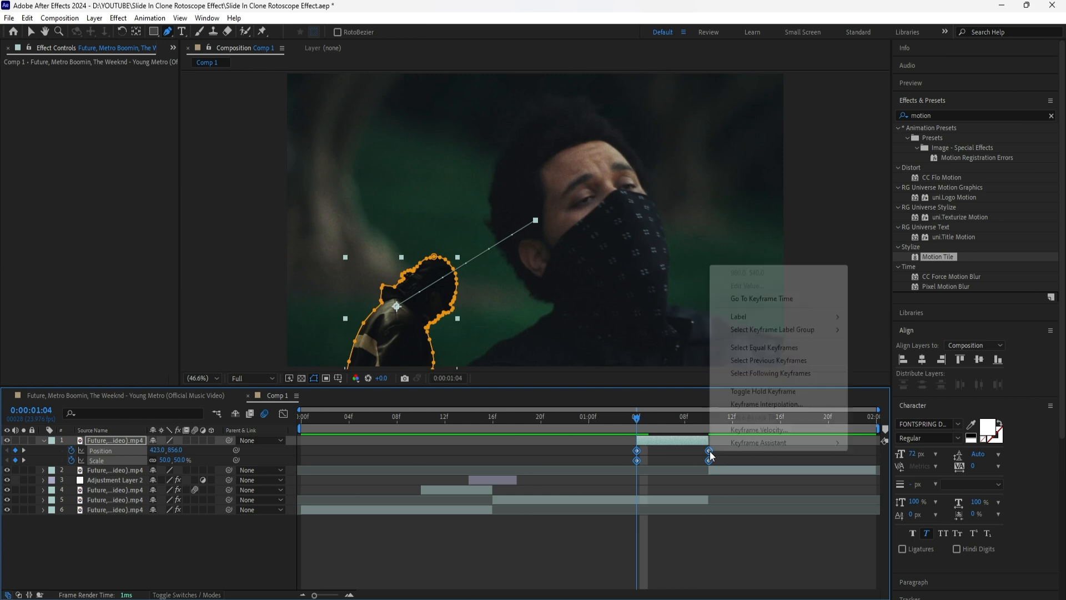
pyautogui.moveTo(765, 444)
pyautogui.click(879, 481)
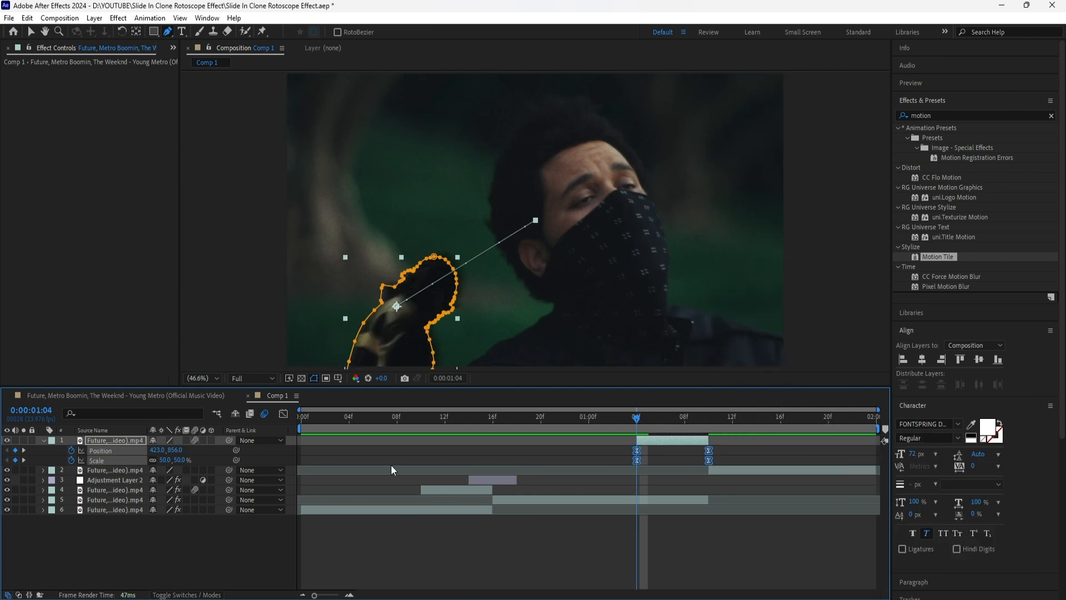
# Copy the Turbulent Displace and Exposure effects with their keyframes from the first frozen layer onto the new frozen layer at 0:00:01:04.
pyautogui.click(128, 491)
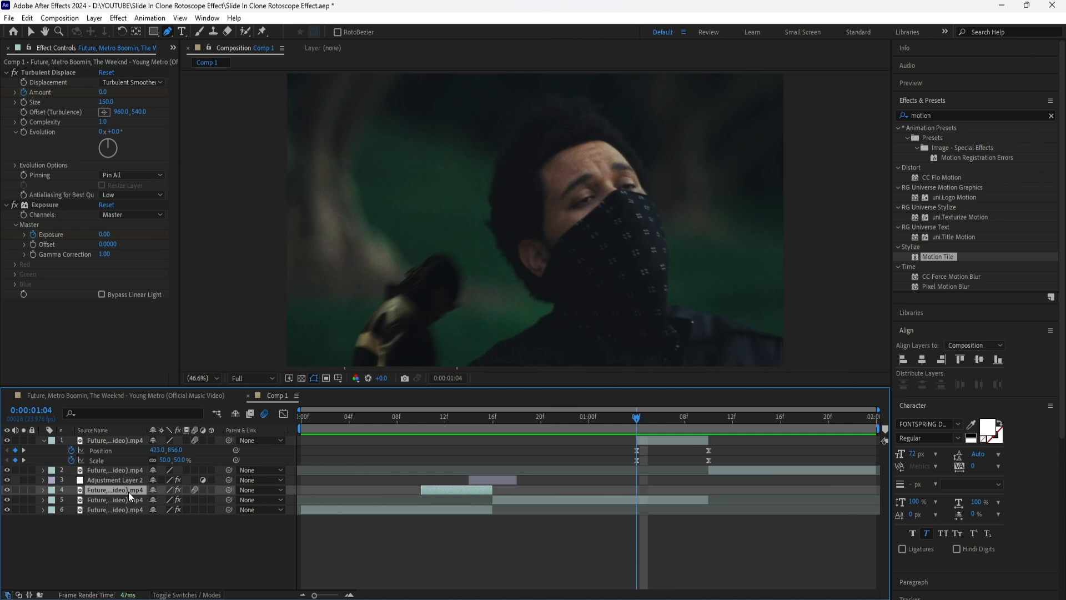
pyautogui.click(79, 185)
pyautogui.click(125, 441)
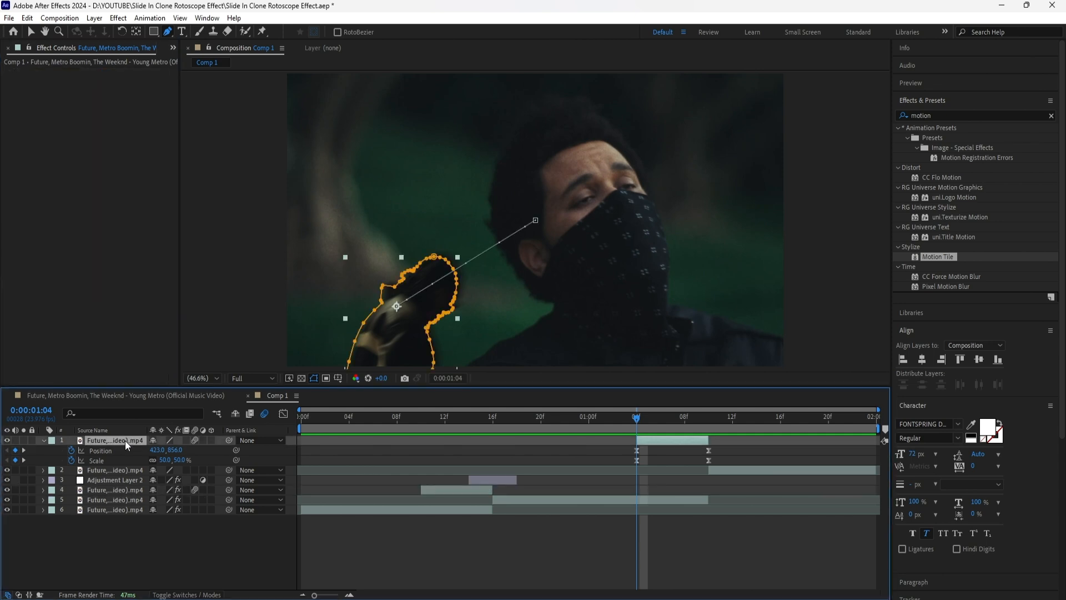
pyautogui.hotkey('ctrl', 'v')
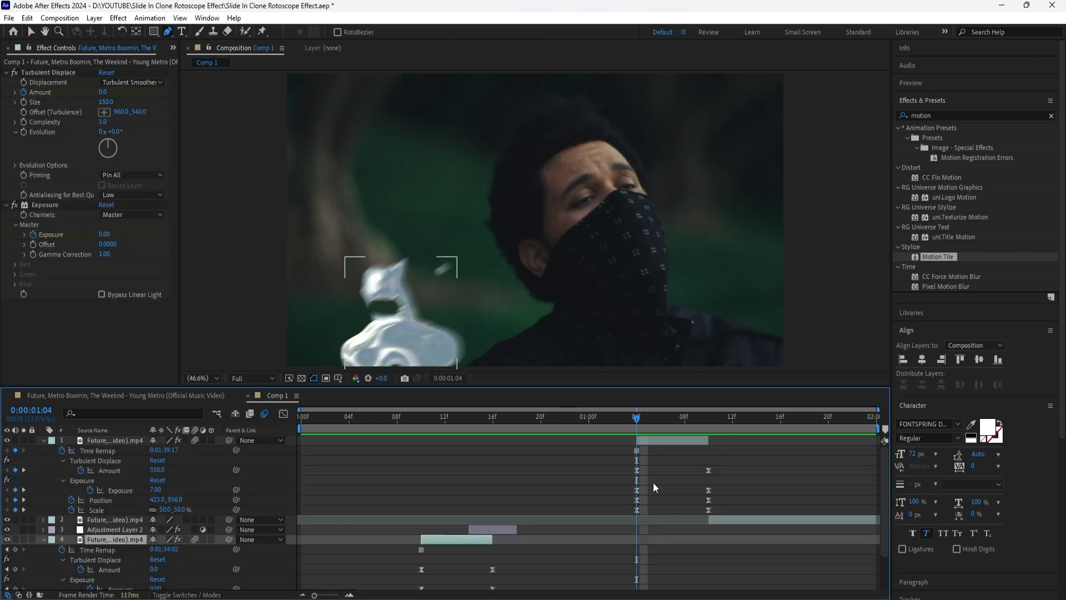
# Shift the starting Amount, Exposure, Position and Scale keyframes of both frozen layers one frame earlier, to 0:00:01:03 and 0:00:00:09.
pyautogui.scroll(-1, 653, 482)
pyautogui.scroll(1, 652, 482)
pyautogui.moveTo(651, 515); pyautogui.dragTo(627, 476)
pyautogui.scroll(-1, 429, 538)
pyautogui.moveTo(432, 519); pyautogui.dragTo(414, 567)
pyautogui.moveTo(421, 525); pyautogui.dragTo(409, 526)
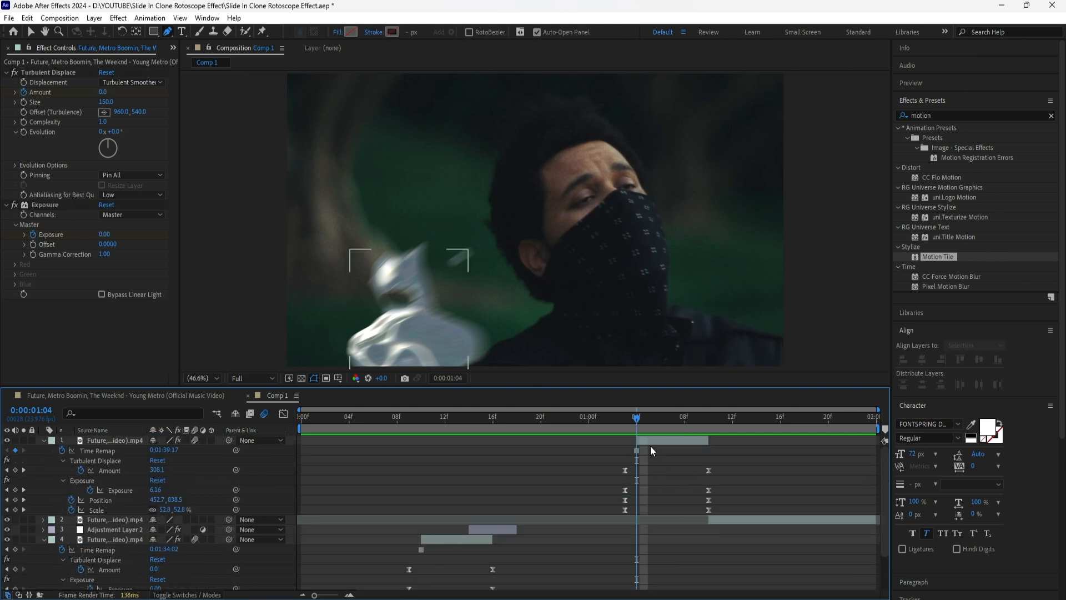
# Duplicate the blur-and-flash adjustment layer, placing the copy above all layers and centred on the second cut at 0:00:01:10.
pyautogui.click(119, 529)
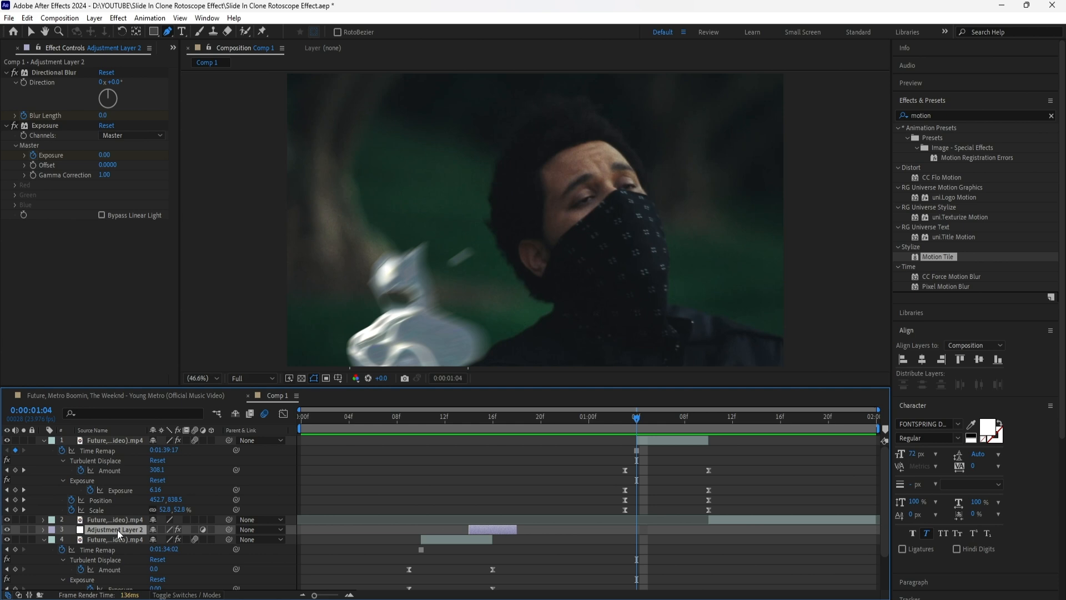
pyautogui.hotkey('ctrl', 'd')
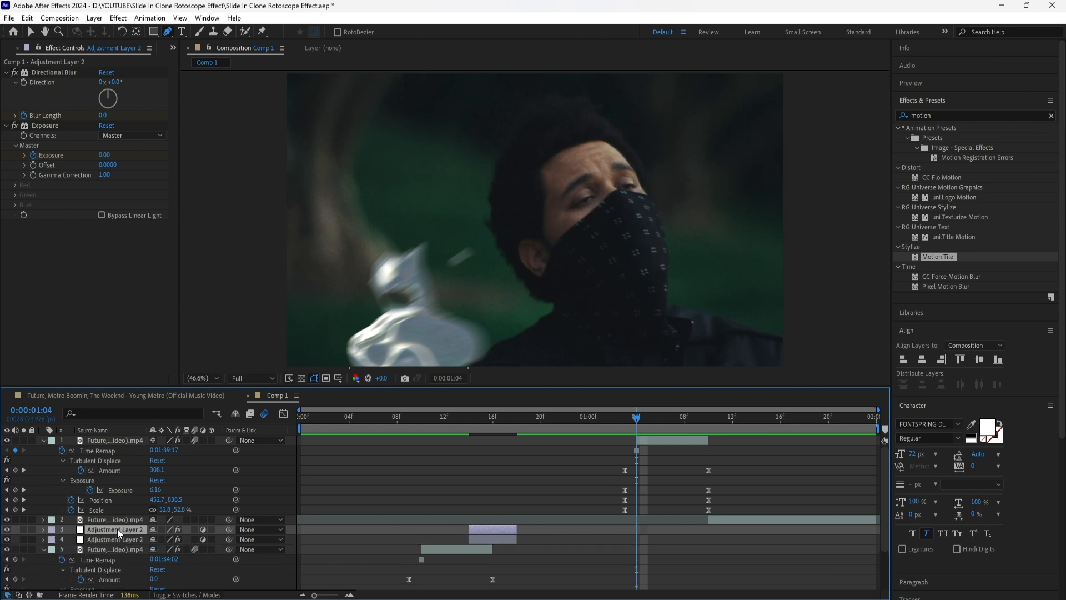
pyautogui.moveTo(118, 529); pyautogui.dragTo(122, 438)
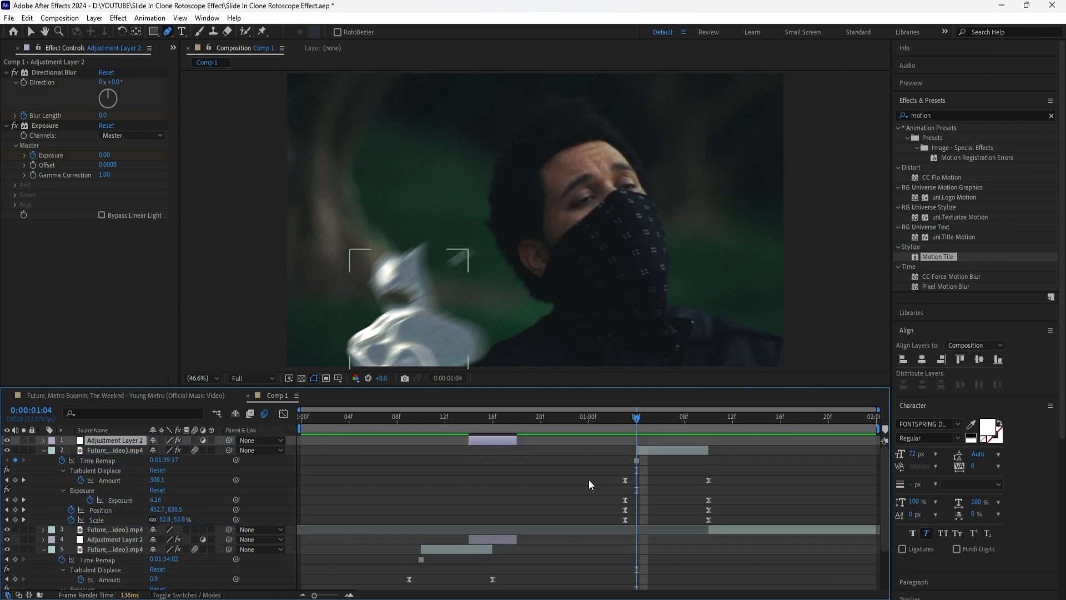
pyautogui.moveTo(504, 441); pyautogui.dragTo(675, 439)
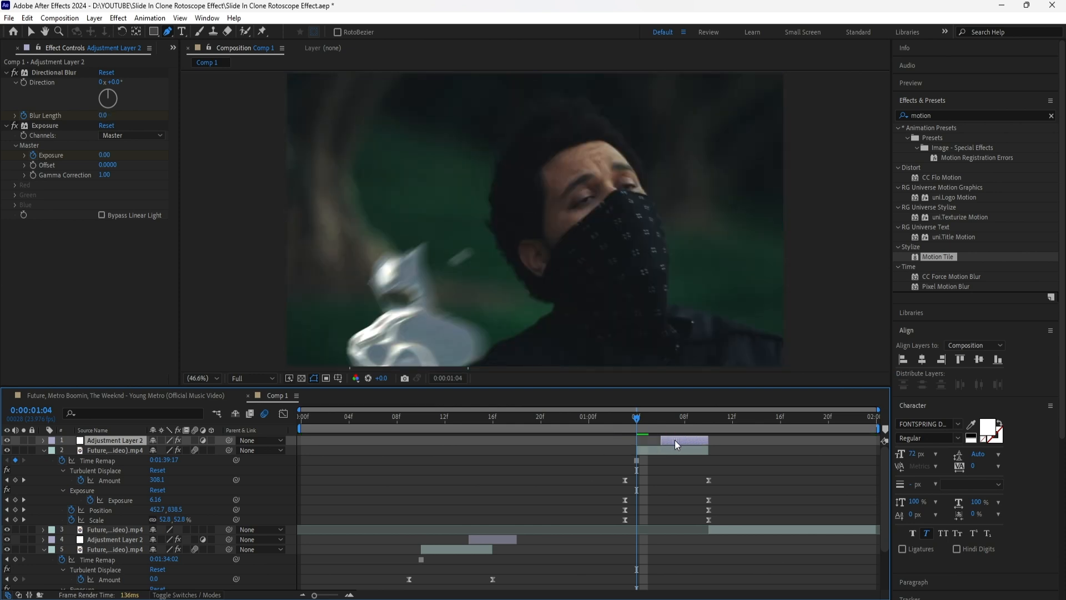
pyautogui.click(709, 426)
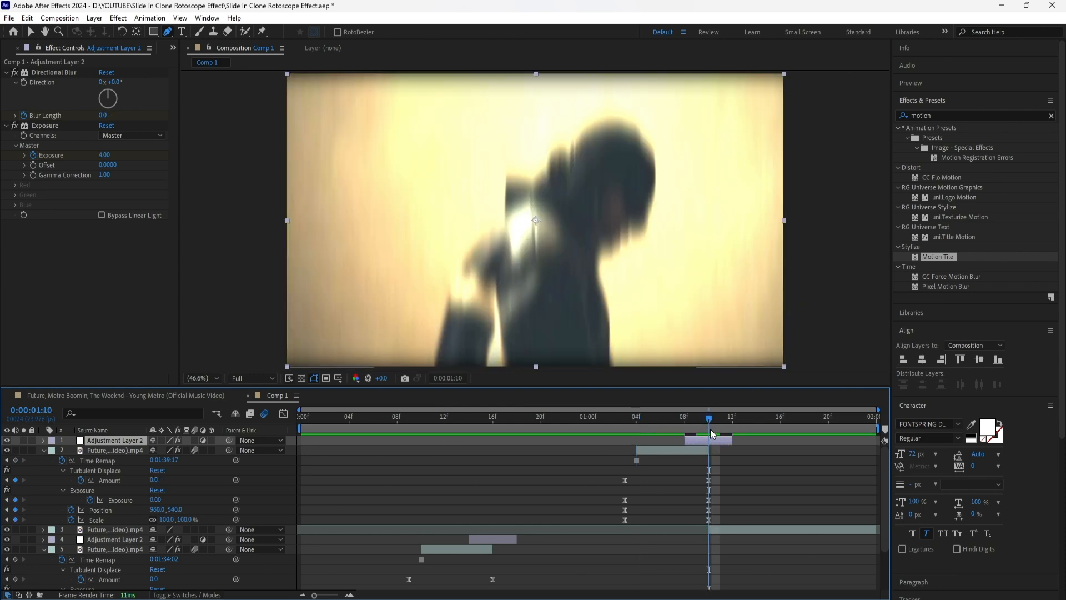
# Play back the composition from its first frame to review both clone transitions.
pyautogui.click(745, 528)
pyautogui.press('Home')
pyautogui.press('space')
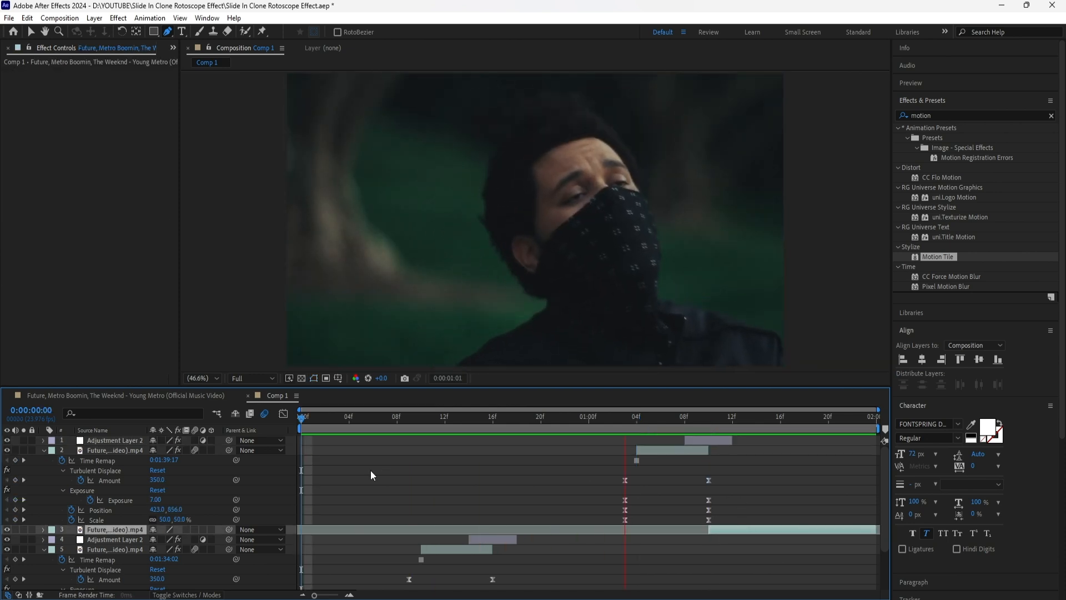